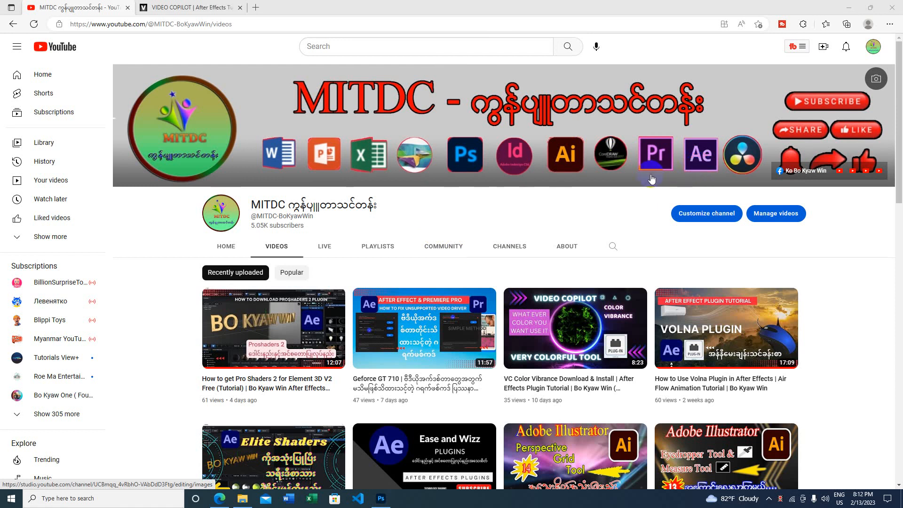
Step: Switch to the VIDEO COPILOT site and review the JetStrike model pack's product page and its bundle offers
{"action": "left_click", "coordinate": [172, 5]}
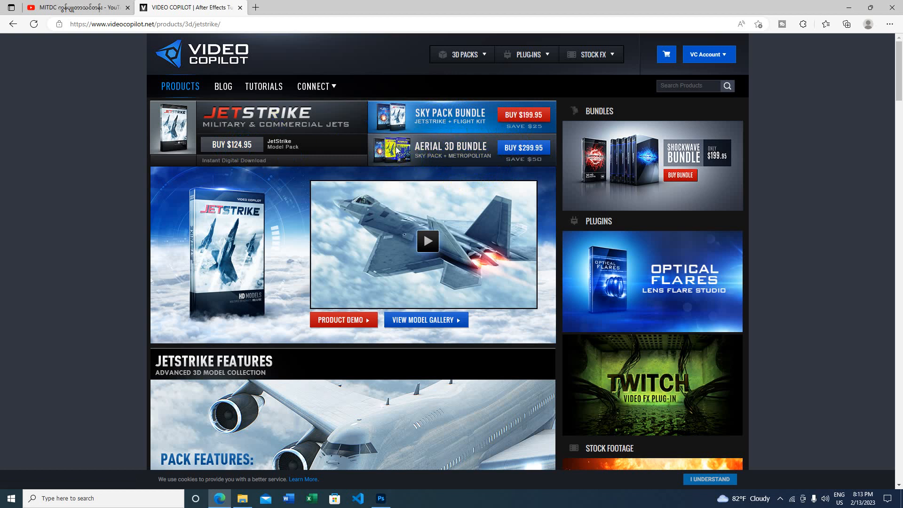
{"action": "left_click", "coordinate": [328, 134]}
{"action": "left_click", "coordinate": [535, 154]}
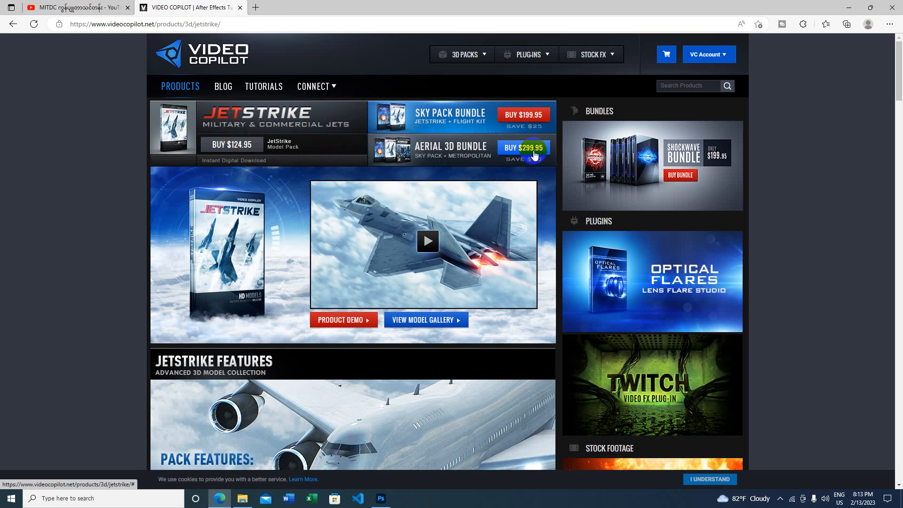
{"action": "left_click", "coordinate": [527, 153]}
{"action": "left_click", "coordinate": [502, 174]}
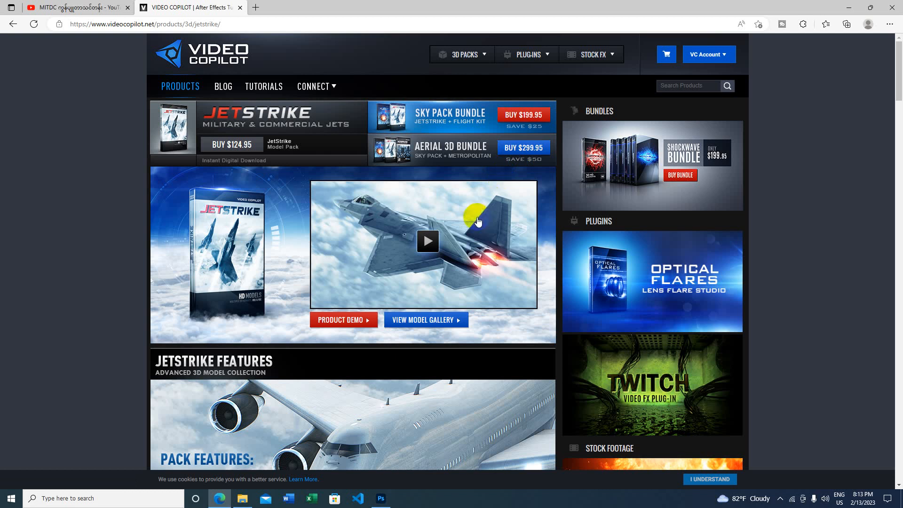
{"action": "left_click", "coordinate": [372, 147]}
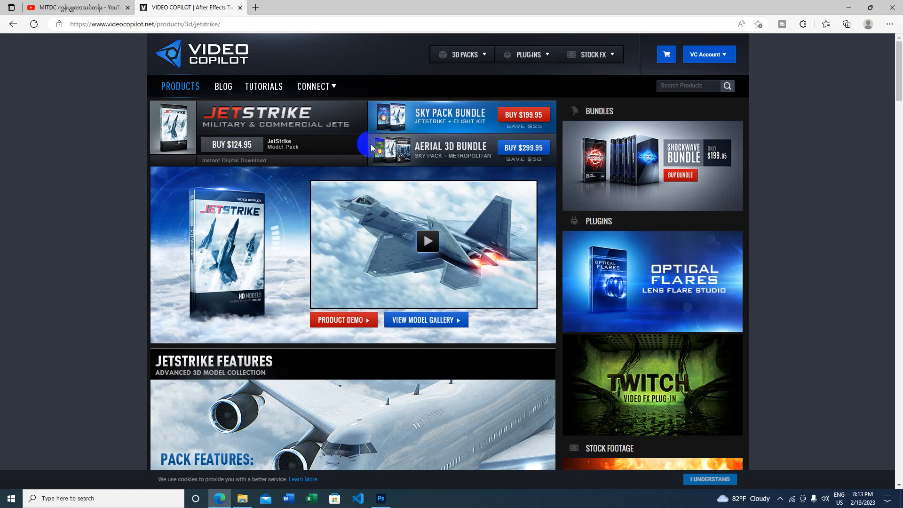
{"action": "left_click_drag", "start_coordinate": [372, 148], "coordinate": [381, 147]}
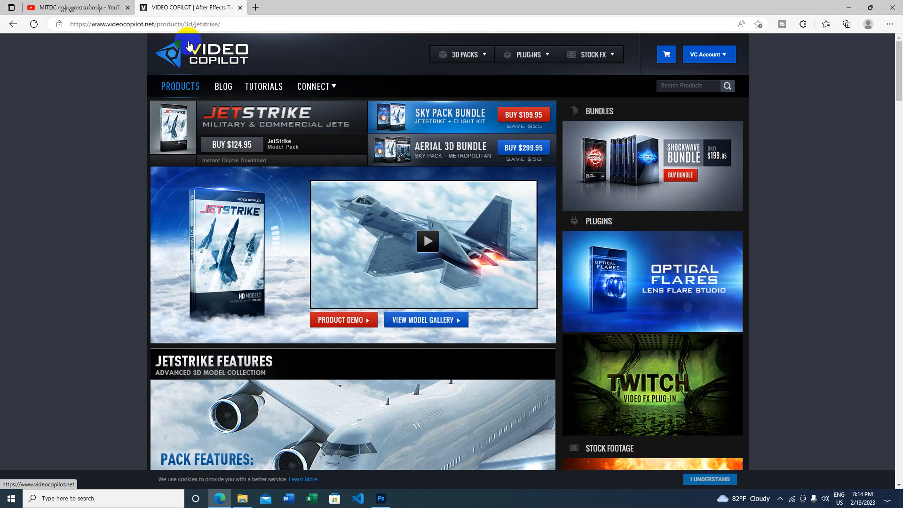
{"action": "left_click", "coordinate": [218, 74]}
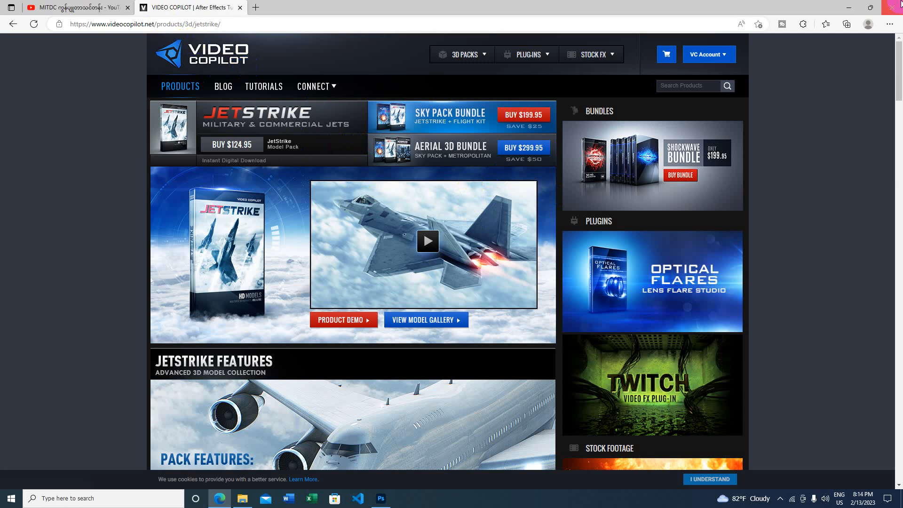
Step: Minimize the browser and extract JetStrikeInstaller_Win.rar to the Desktop
{"action": "left_click", "coordinate": [848, 11]}
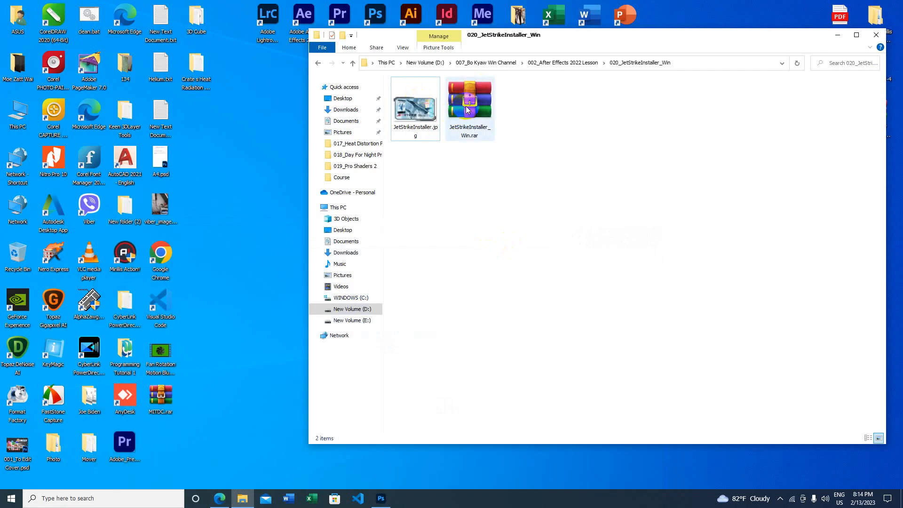
{"action": "left_click", "coordinate": [472, 104]}
{"action": "right_click", "coordinate": [473, 104]}
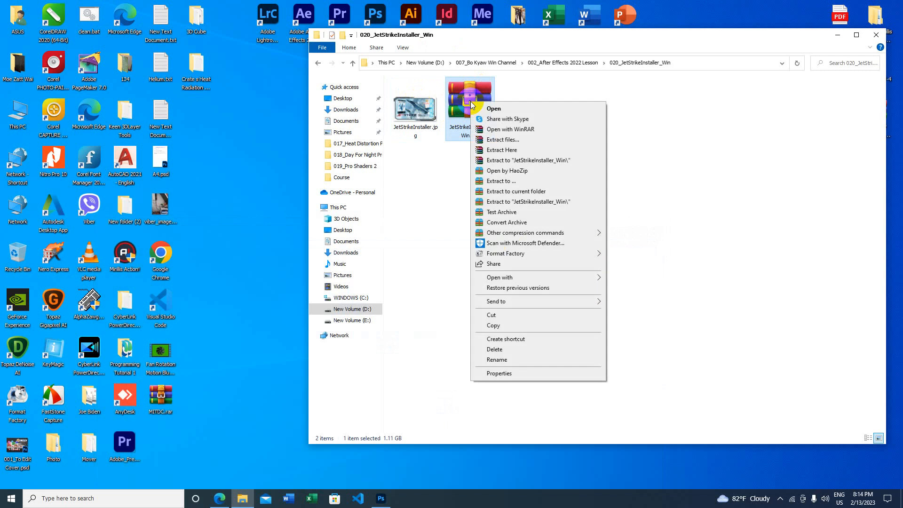
{"action": "left_click", "coordinate": [513, 140]}
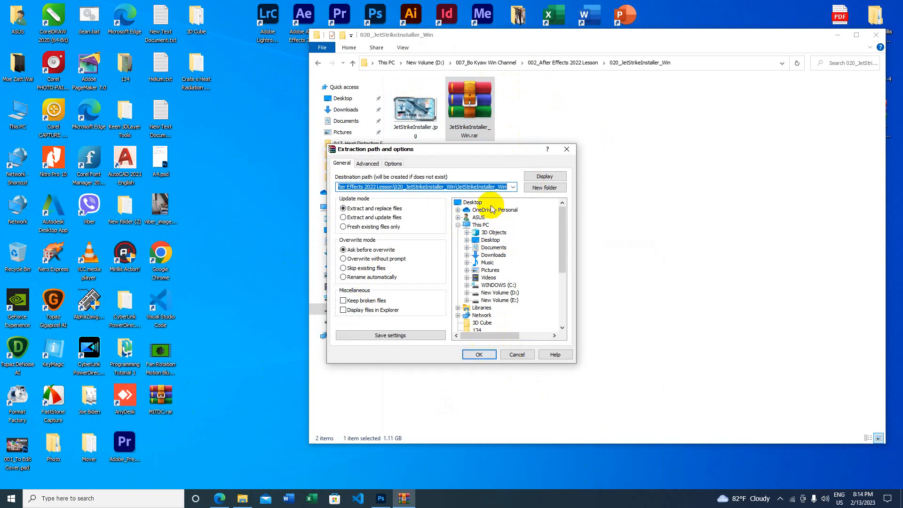
{"action": "left_click", "coordinate": [472, 203]}
{"action": "left_click", "coordinate": [485, 354]}
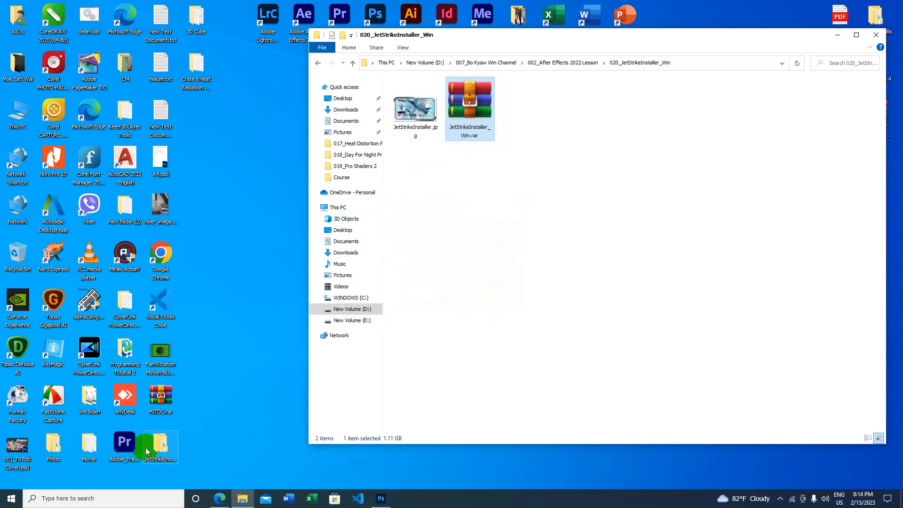
Step: Move the extracted JetStrikeInstaller_Win folder to a clear area of the desktop and open its inner JetStrikeInstaller_Win folder
{"action": "left_click_drag", "start_coordinate": [163, 453], "coordinate": [263, 203]}
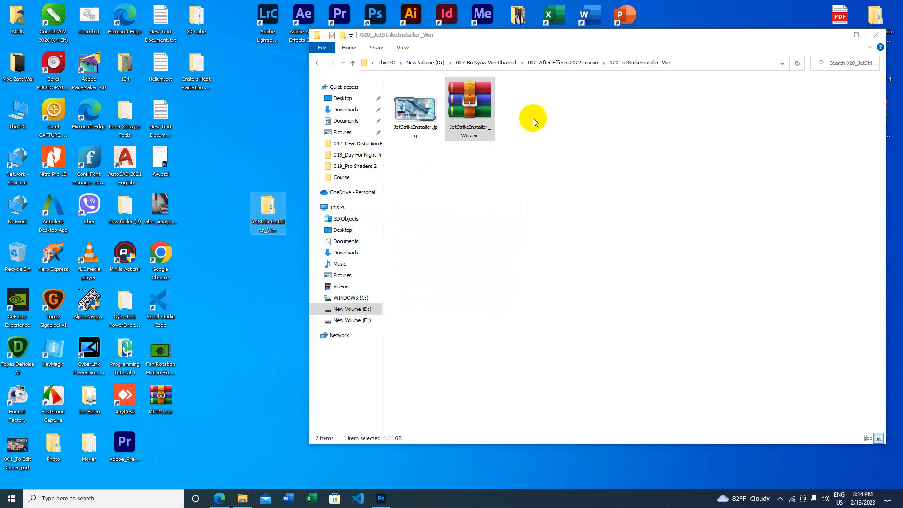
{"action": "left_click_drag", "start_coordinate": [309, 167], "coordinate": [665, 166]}
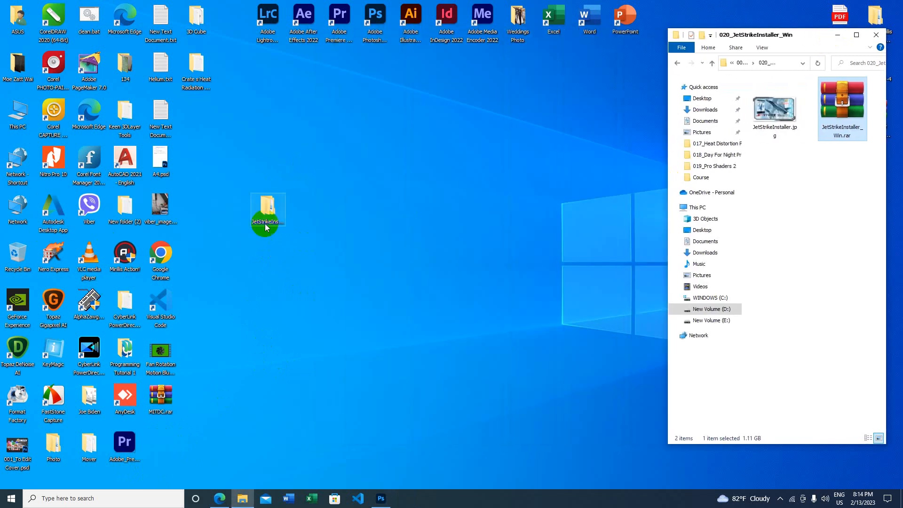
{"action": "left_click_drag", "start_coordinate": [263, 212], "coordinate": [471, 198]}
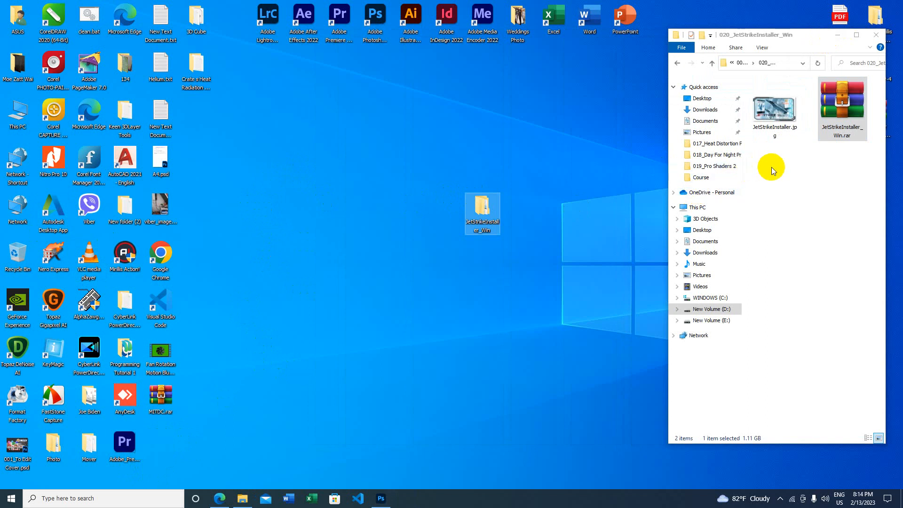
{"action": "left_click_drag", "start_coordinate": [838, 135], "coordinate": [478, 207]}
{"action": "double_click", "coordinate": [478, 208]}
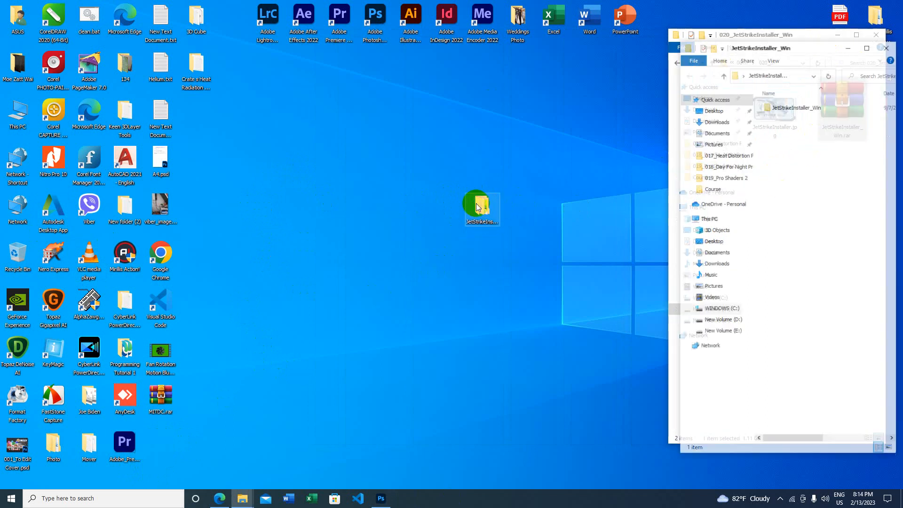
{"action": "left_click_drag", "start_coordinate": [828, 55], "coordinate": [566, 58]}
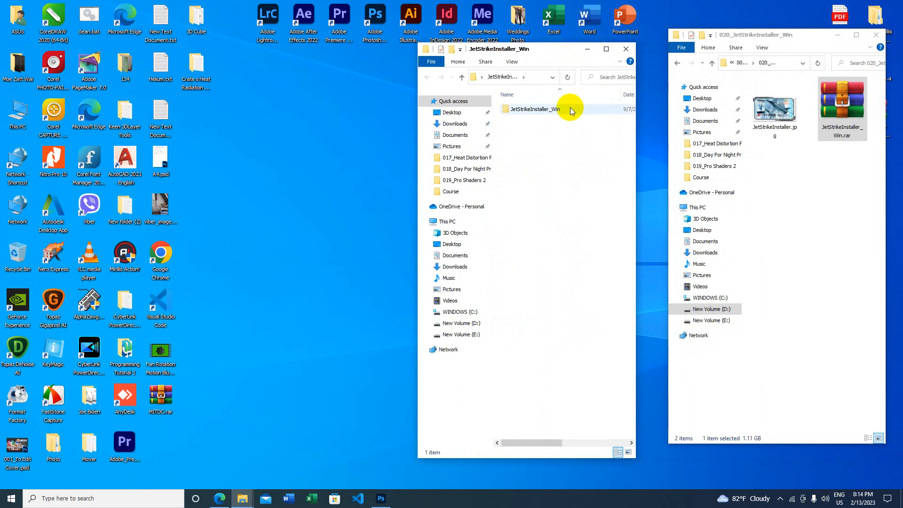
{"action": "double_click", "coordinate": [546, 108]}
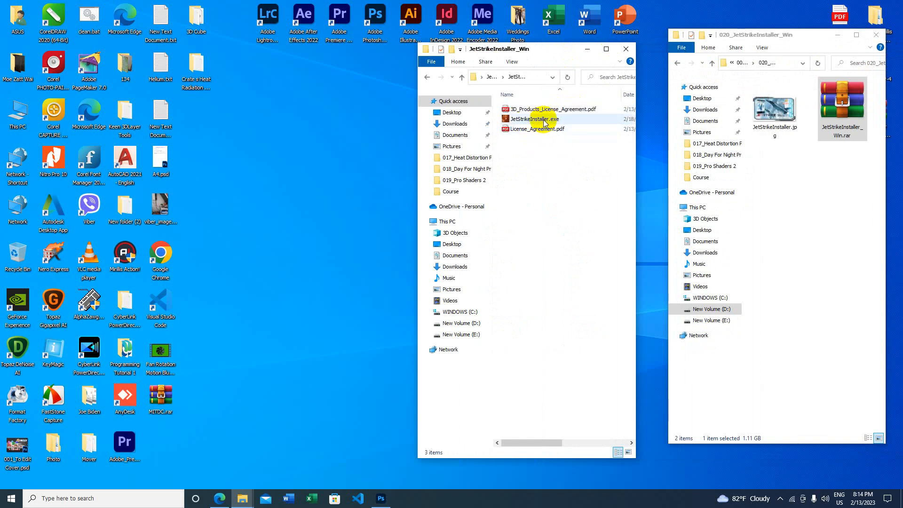
Step: Run JetStrikeInstaller.exe as administrator and continue past the installer's welcome page
{"action": "right_click", "coordinate": [541, 122]}
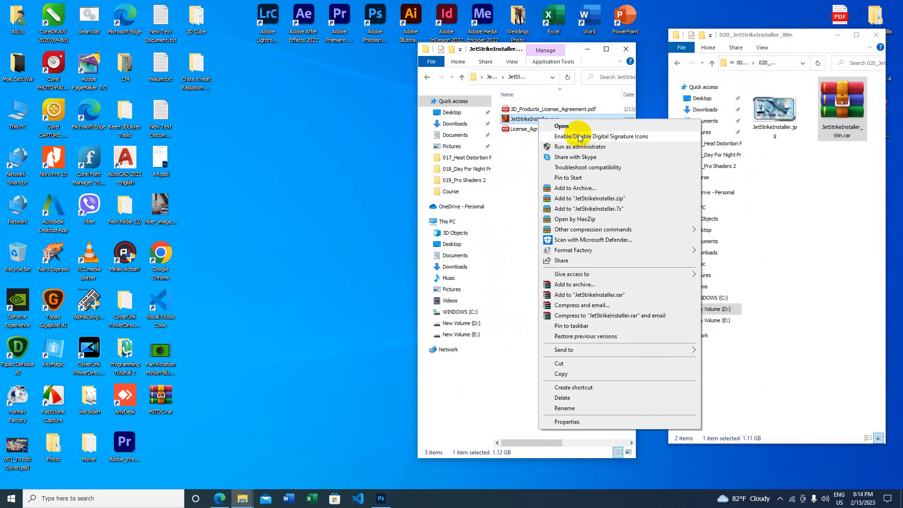
{"action": "left_click", "coordinate": [604, 149]}
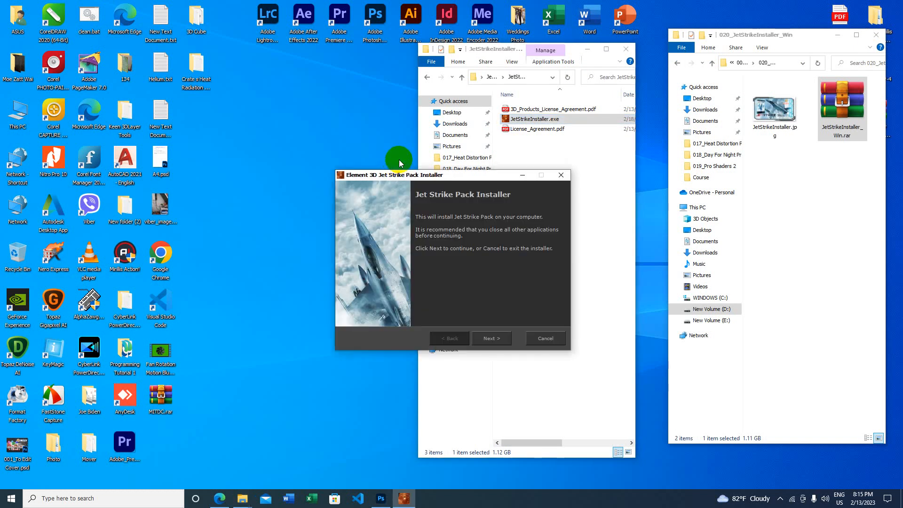
{"action": "left_click_drag", "start_coordinate": [405, 175], "coordinate": [243, 48]}
{"action": "left_click", "coordinate": [348, 216]}
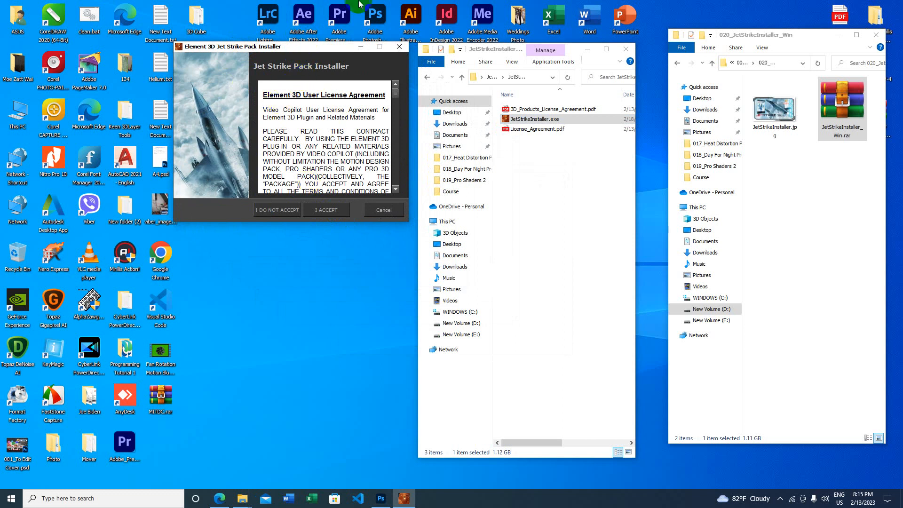
Step: Accept the Element 3D User License Agreement and complete the Jet Strike Pack installation
{"action": "left_click", "coordinate": [348, 310]}
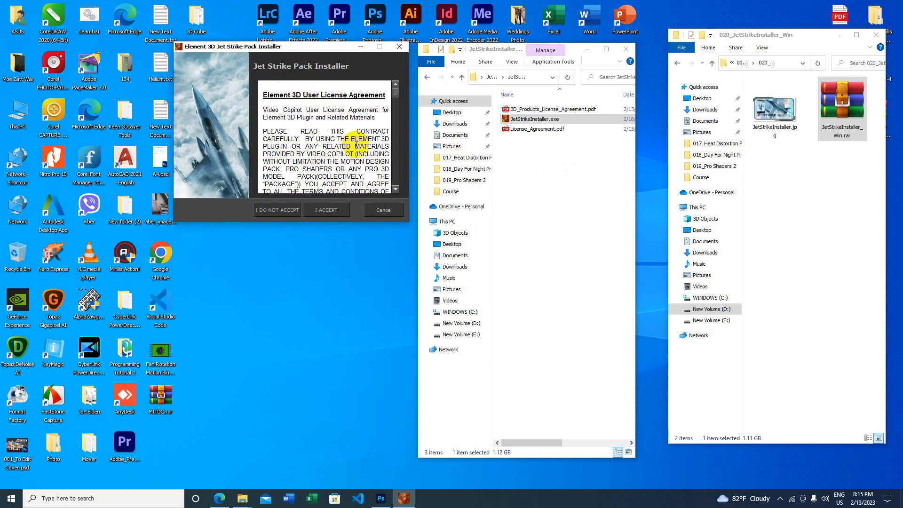
{"action": "left_click", "coordinate": [327, 212]}
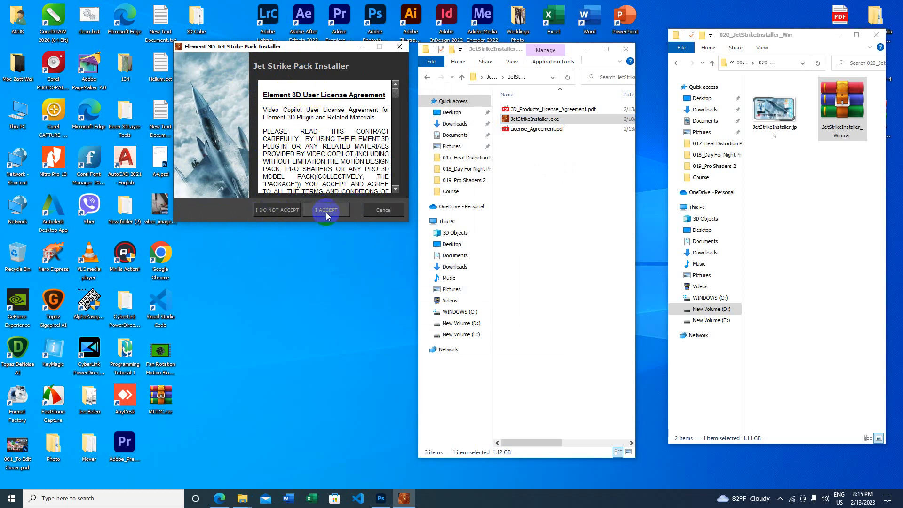
{"action": "left_click", "coordinate": [340, 181]}
{"action": "left_click", "coordinate": [332, 210]}
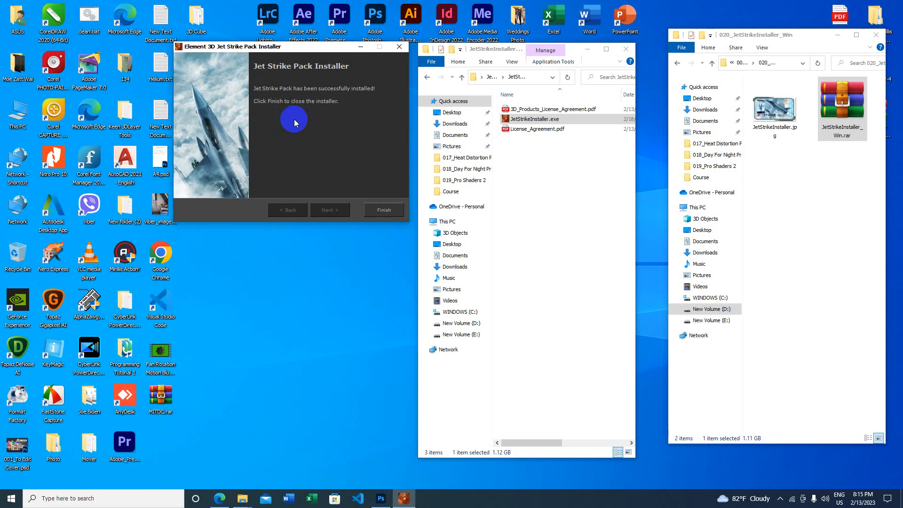
{"action": "left_click", "coordinate": [384, 211]}
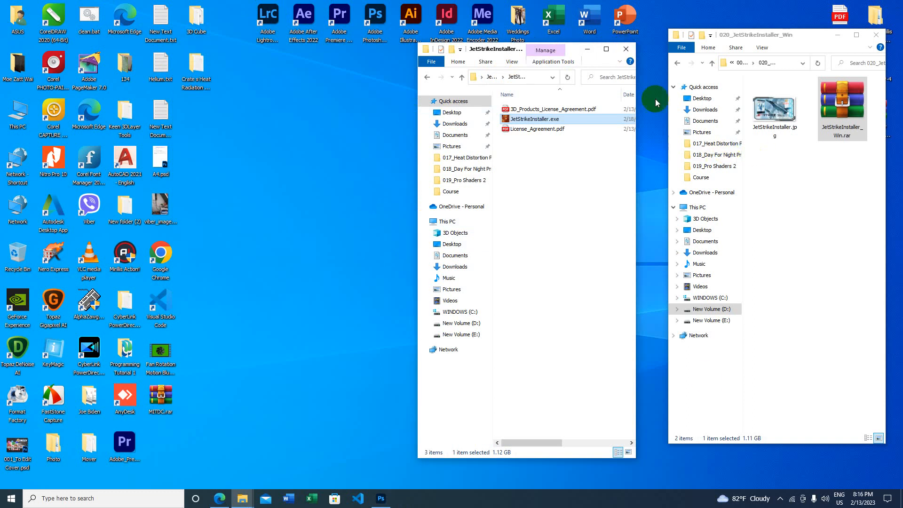
Step: Close the installer folder, then launch Adobe After Effects 2022 and start a new project
{"action": "left_click", "coordinate": [626, 49]}
{"action": "left_click_drag", "start_coordinate": [484, 230], "coordinate": [585, 113]}
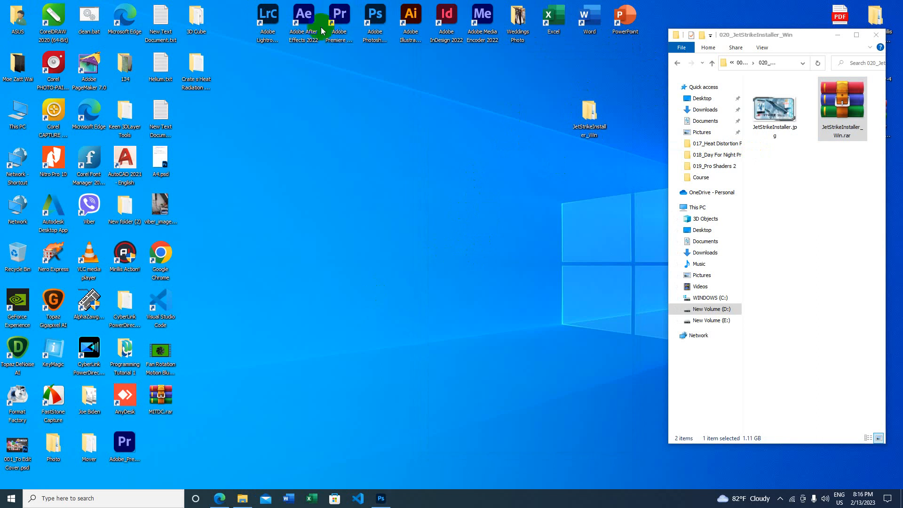
{"action": "left_click_drag", "start_coordinate": [305, 21], "coordinate": [347, 116]}
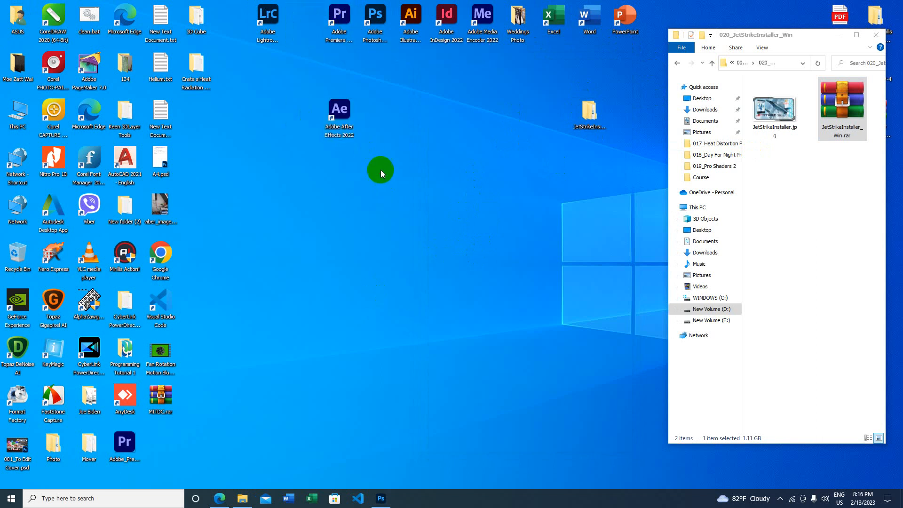
{"action": "right_click", "coordinate": [345, 116]}
{"action": "left_click", "coordinate": [366, 118]}
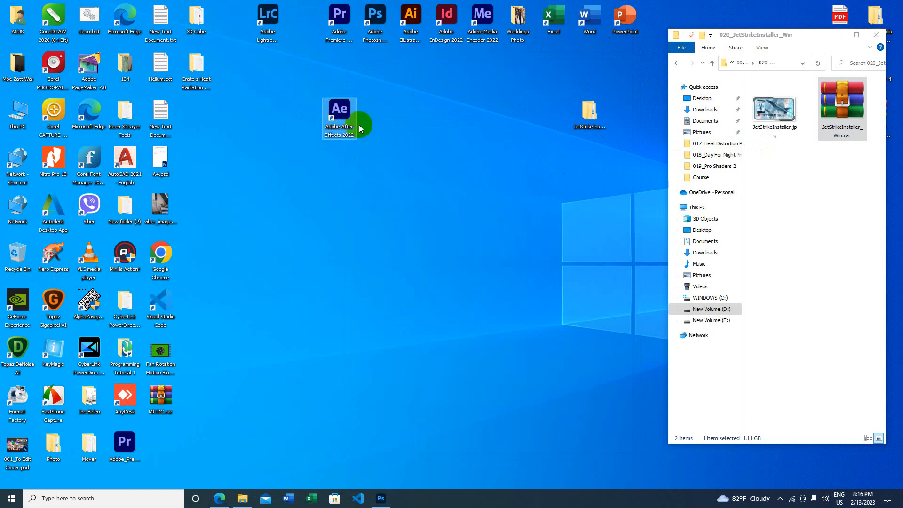
{"action": "left_click_drag", "start_coordinate": [314, 92], "coordinate": [367, 163]}
{"action": "left_click", "coordinate": [342, 120]}
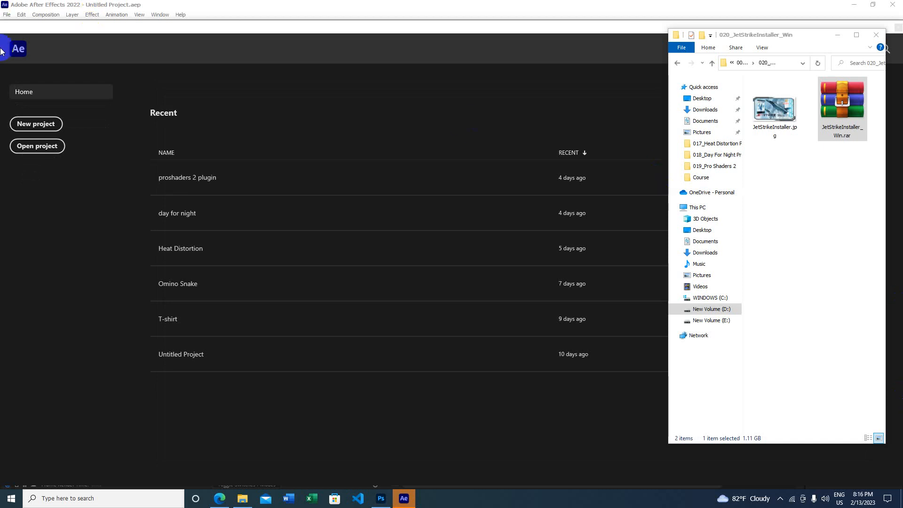
{"action": "left_click", "coordinate": [34, 123]}
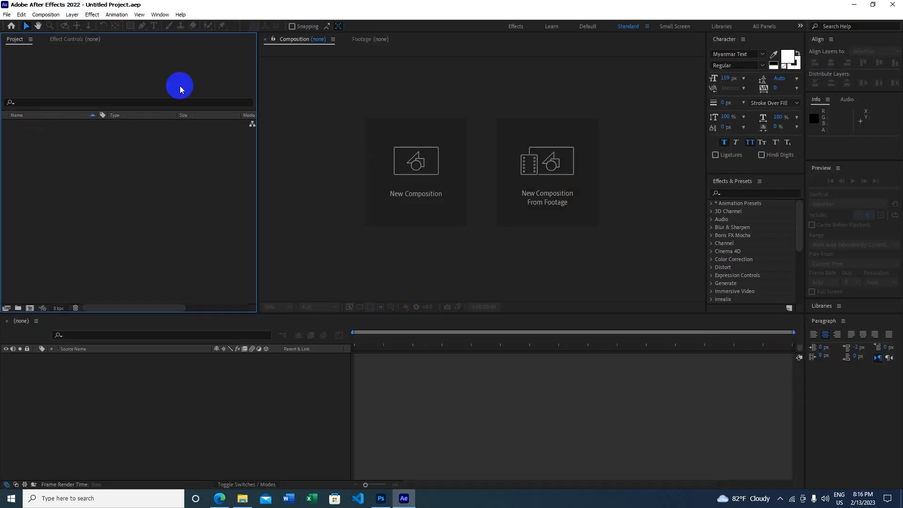
Step: Create a composition named Jet with the HDTV 1080 29.97 preset and a 15-second duration
{"action": "left_click", "coordinate": [421, 182]}
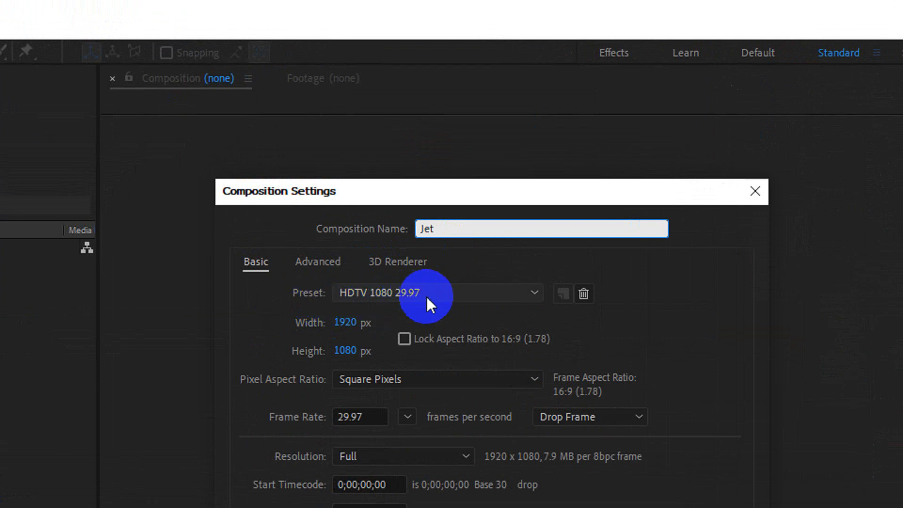
{"action": "left_click", "coordinate": [426, 294]}
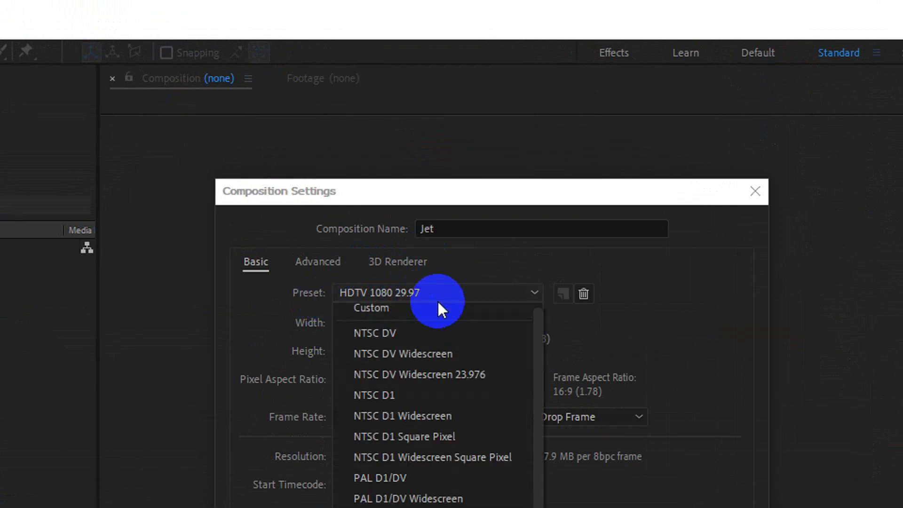
{"action": "left_click", "coordinate": [435, 288]}
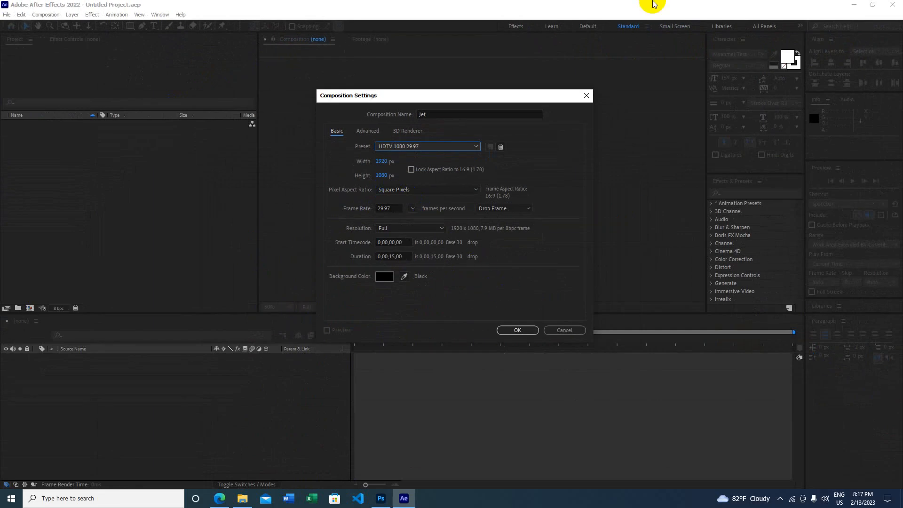
{"action": "left_click", "coordinate": [531, 333]}
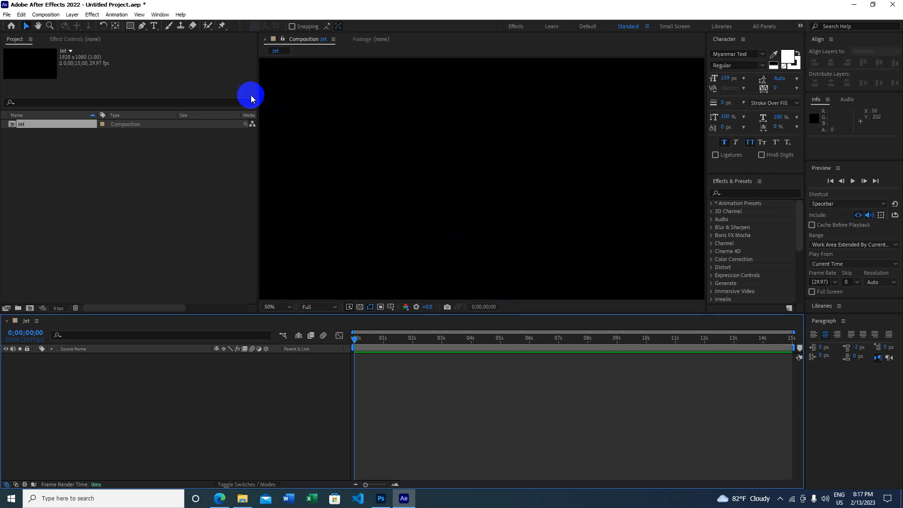
Step: Create a 1920 x 1080 px solid layer named Jet with the red color F40022 in the Jet composition
{"action": "left_click", "coordinate": [72, 16]}
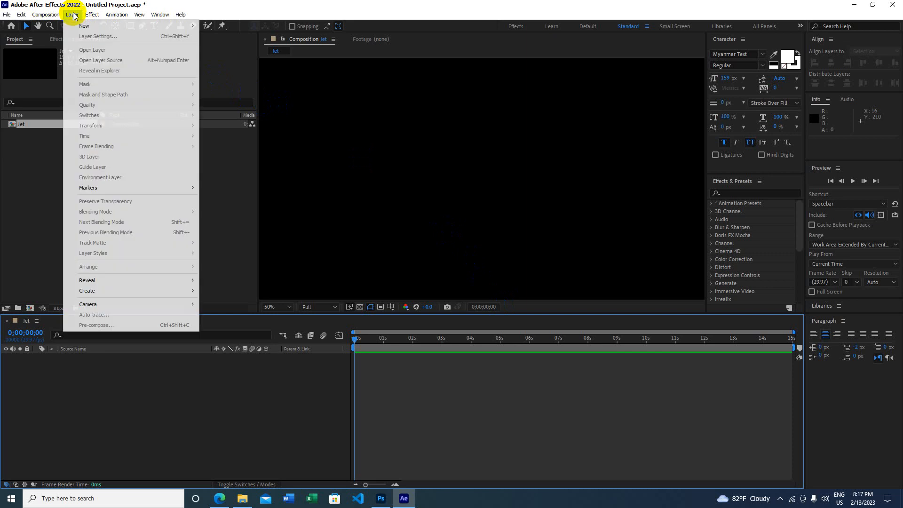
{"action": "mouse_move", "coordinate": [188, 26]}
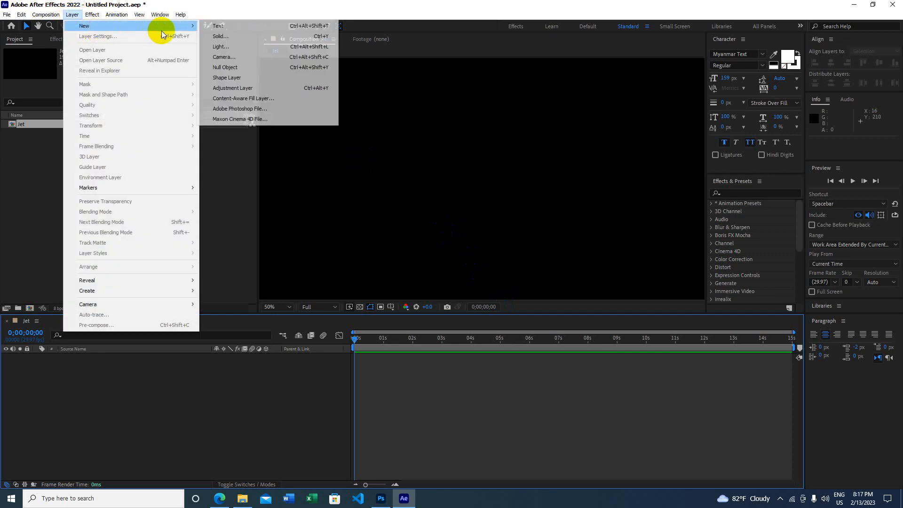
{"action": "left_click", "coordinate": [229, 38]}
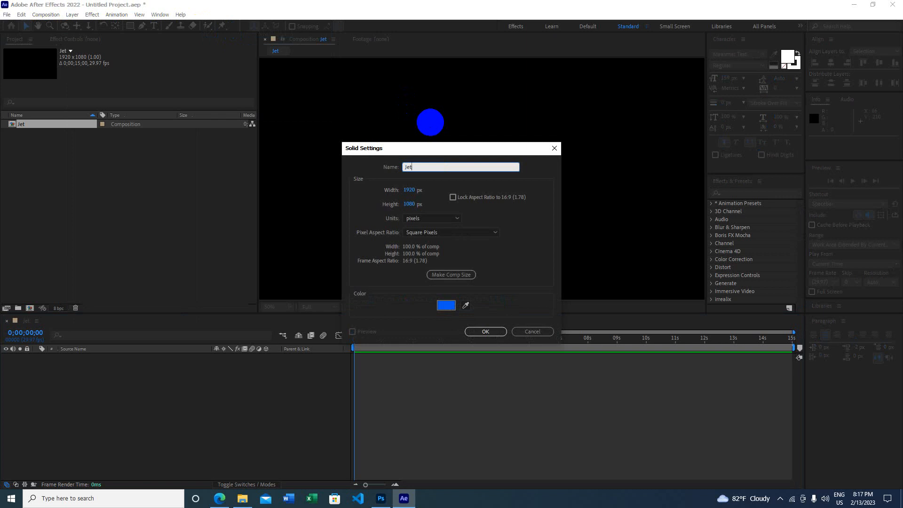
{"action": "type", "text": "Jet"}
{"action": "left_click", "coordinate": [499, 332]}
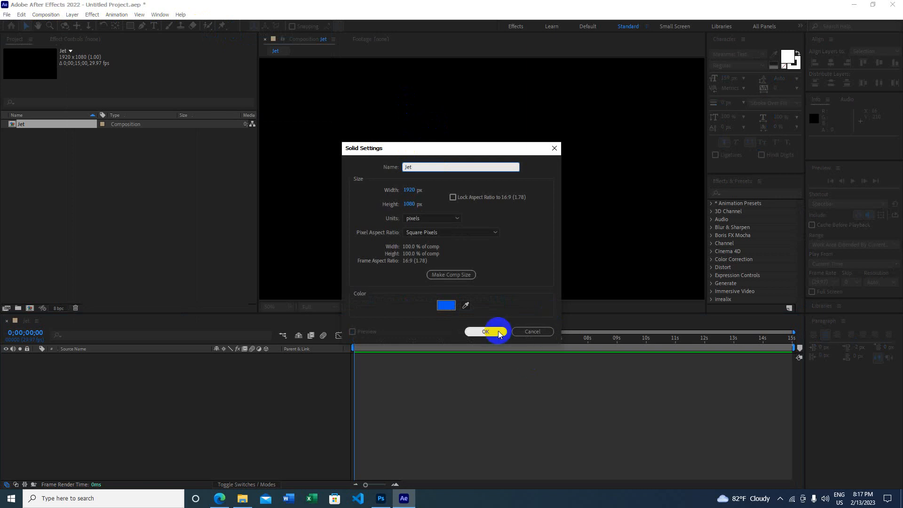
{"action": "left_click", "coordinate": [450, 305]}
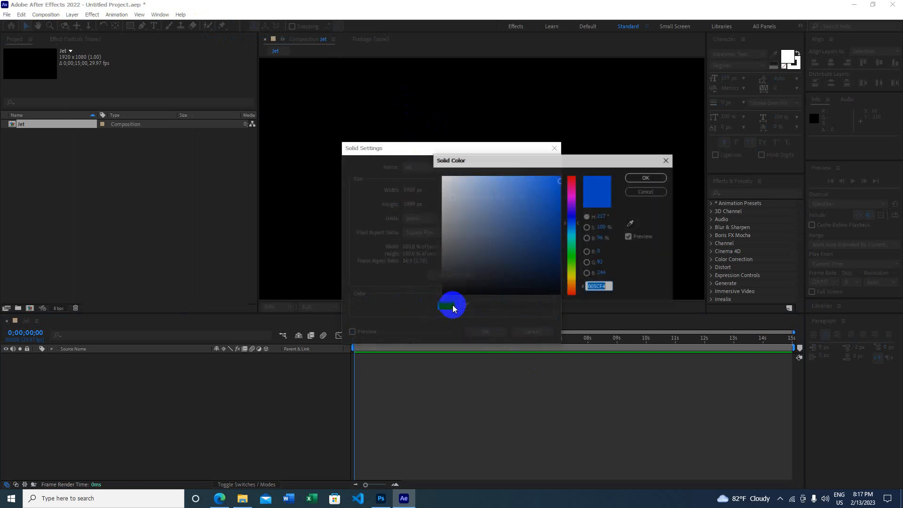
{"action": "left_click_drag", "start_coordinate": [563, 205], "coordinate": [574, 181]}
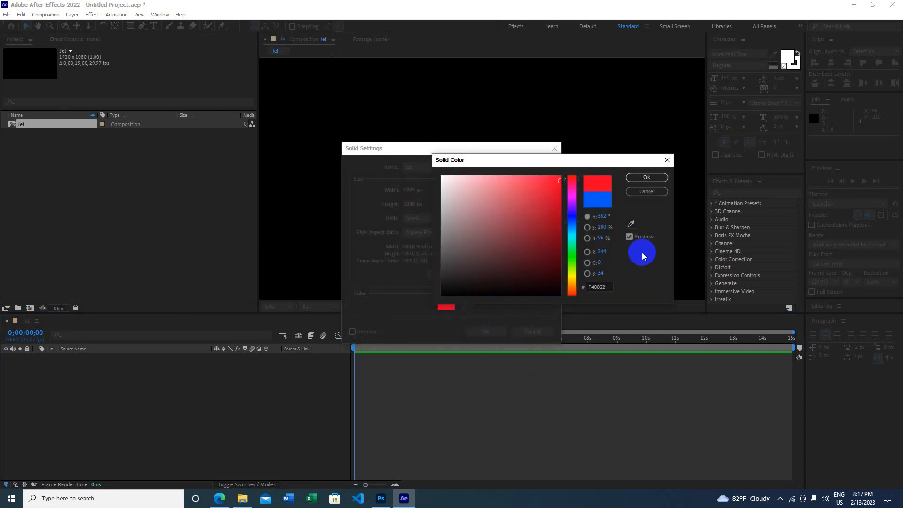
{"action": "left_click", "coordinate": [645, 180]}
{"action": "left_click", "coordinate": [484, 332]}
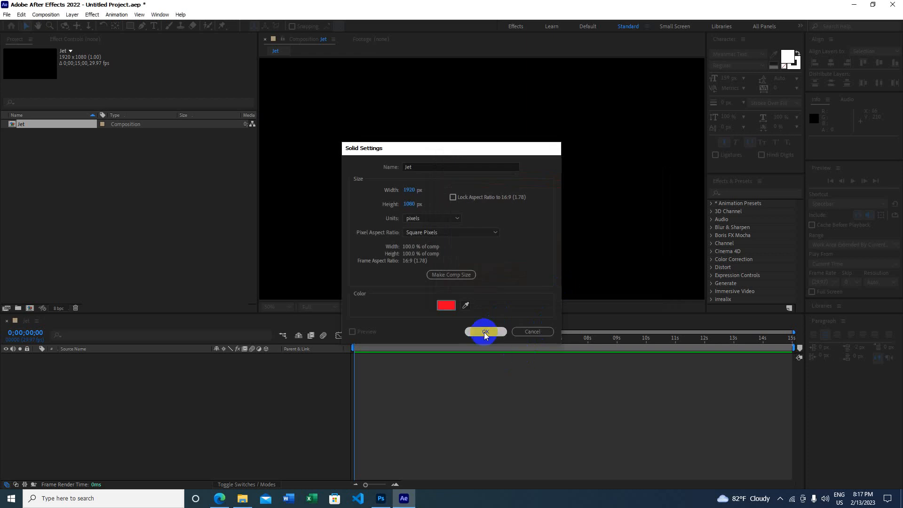
Step: Apply the Video Copilot Element effect to the Jet solid and display its effect controls
{"action": "scroll", "coordinate": [465, 239], "scroll_direction": "down", "scroll_amount": 3}
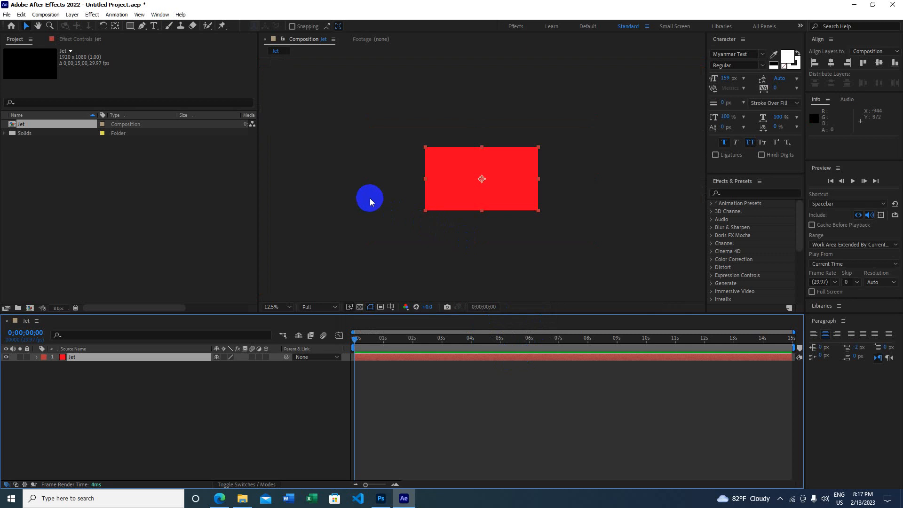
{"action": "left_click", "coordinate": [94, 15]}
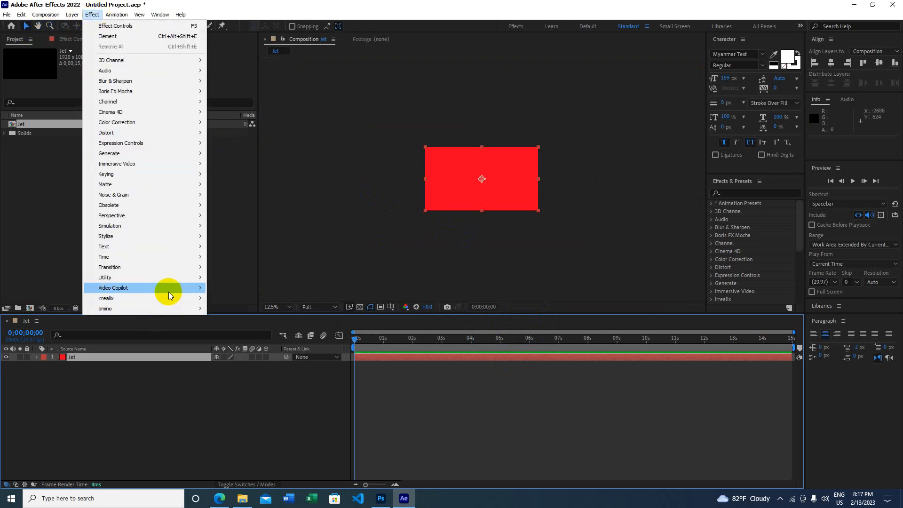
{"action": "mouse_move", "coordinate": [166, 288]}
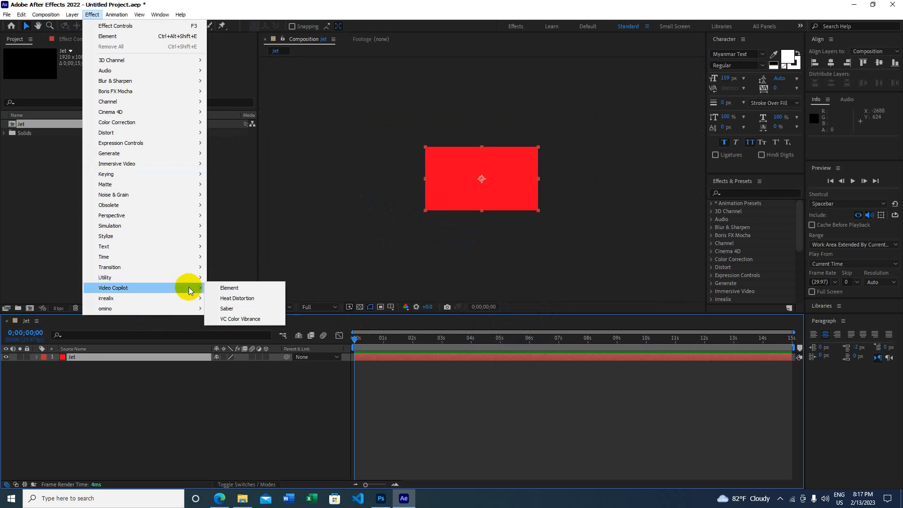
{"action": "left_click", "coordinate": [222, 289]}
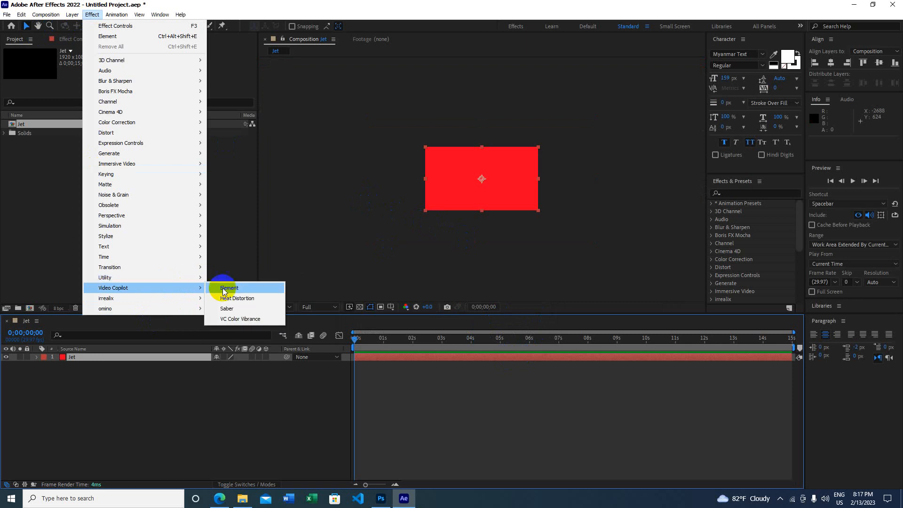
{"action": "left_click", "coordinate": [230, 288]}
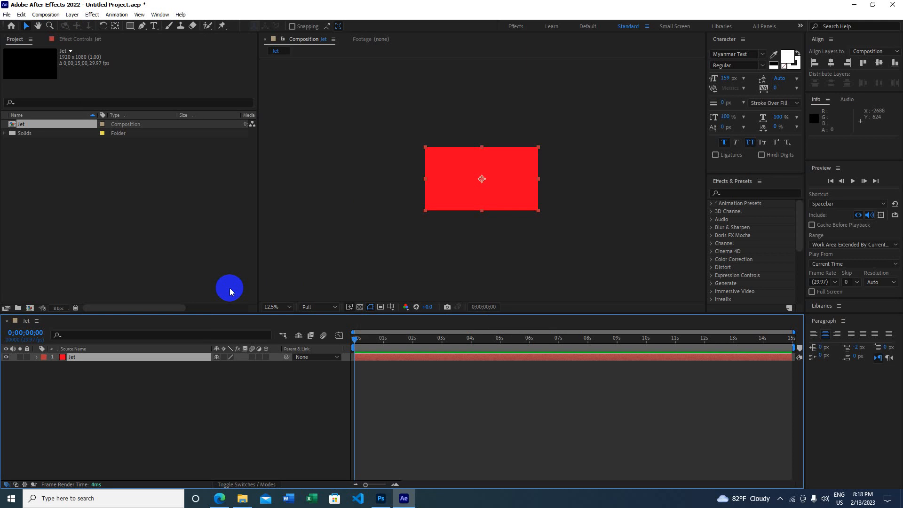
{"action": "left_click", "coordinate": [74, 41]}
{"action": "left_click", "coordinate": [463, 161]}
{"action": "scroll", "coordinate": [470, 163], "scroll_direction": "up", "scroll_amount": 1}
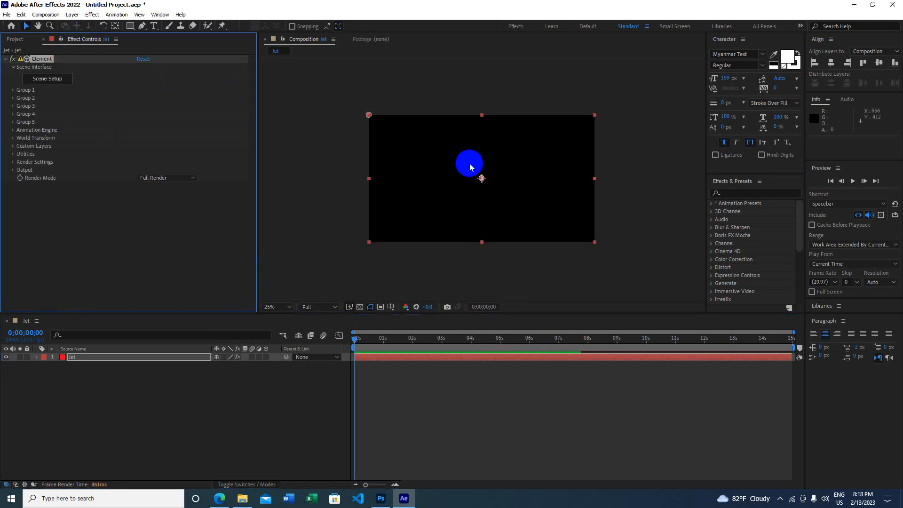
{"action": "left_click", "coordinate": [104, 359]}
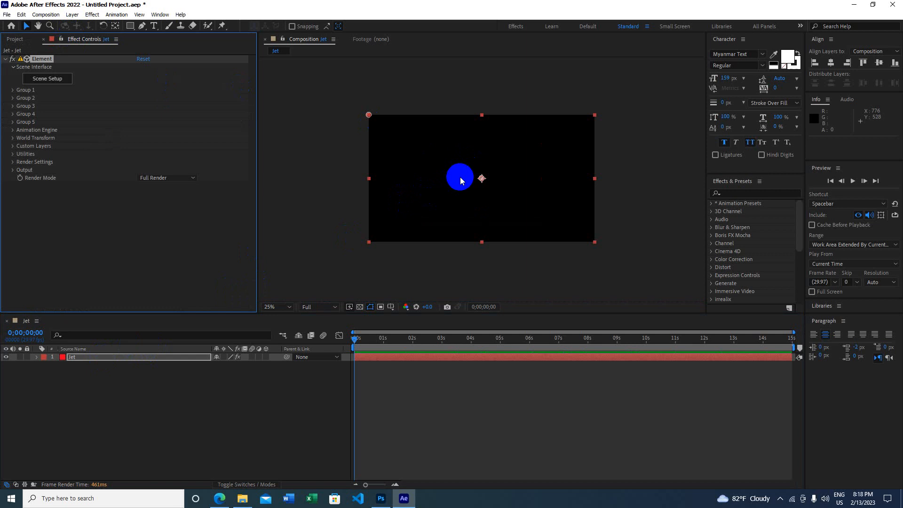
{"action": "scroll", "coordinate": [444, 163], "scroll_direction": "down", "scroll_amount": 1}
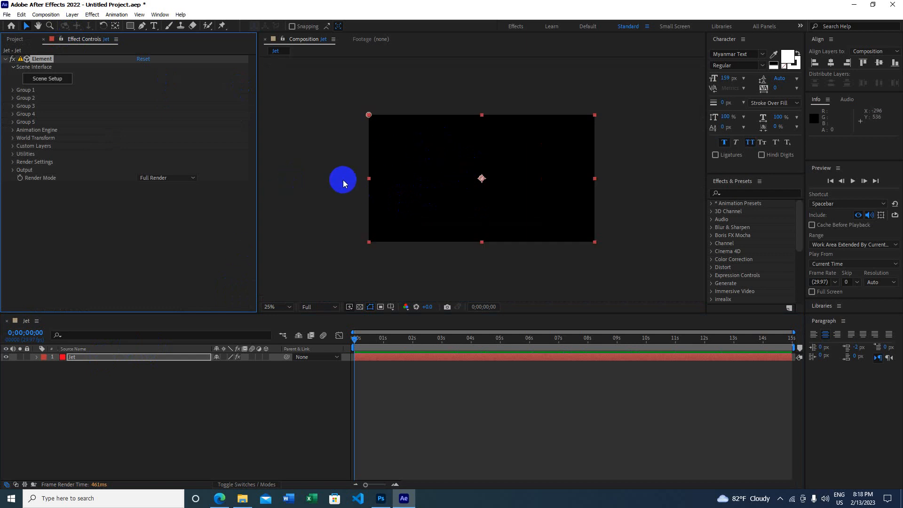
{"action": "left_click", "coordinate": [111, 357]}
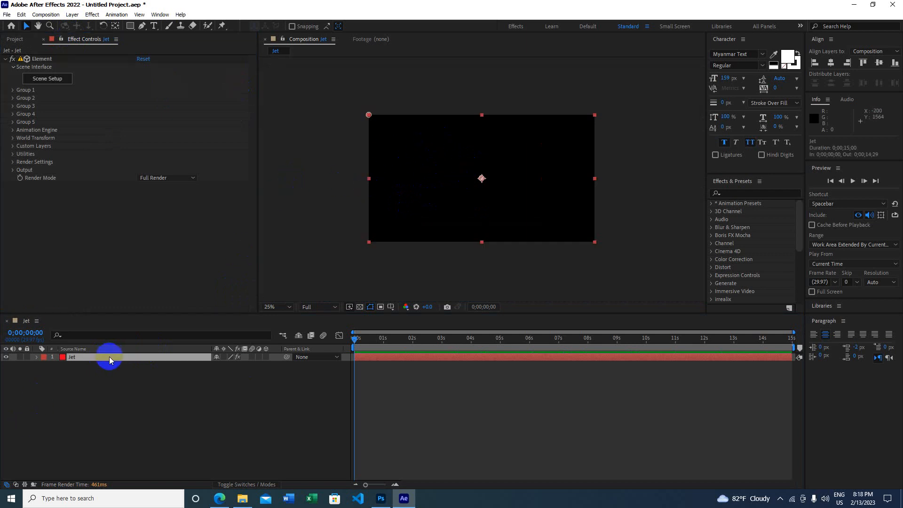
Step: Open Element's Scene Setup, list the Jet_Strike models, and enlarge the model thumbnail and preview areas
{"action": "left_click", "coordinate": [49, 80]}
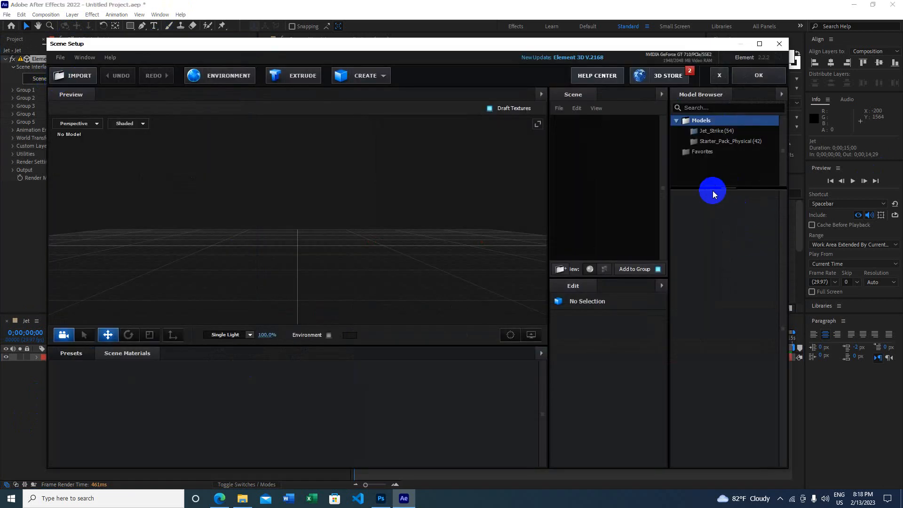
{"action": "left_click_drag", "start_coordinate": [716, 190], "coordinate": [713, 249]}
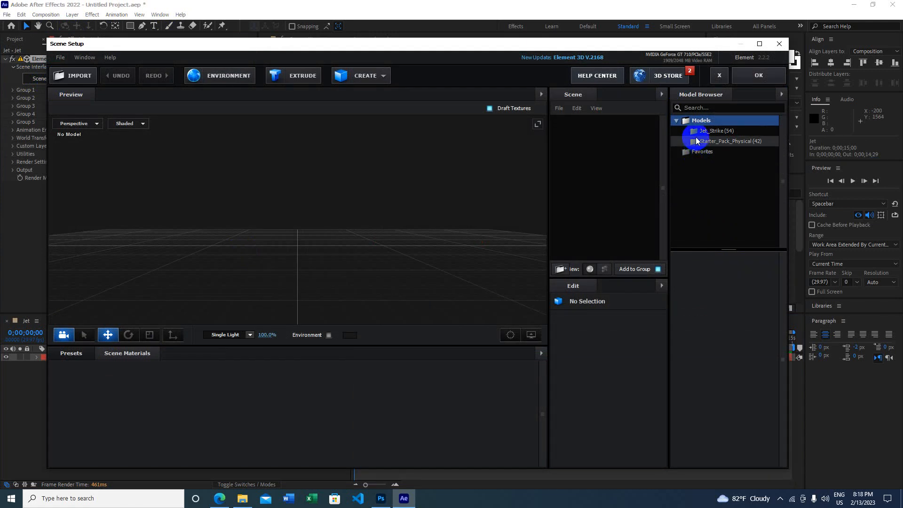
{"action": "left_click", "coordinate": [717, 133]}
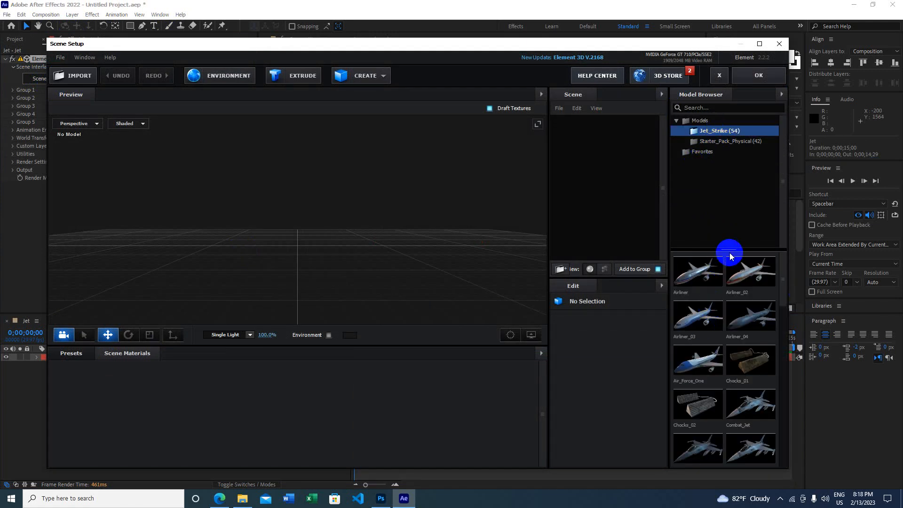
{"action": "left_click_drag", "start_coordinate": [730, 251], "coordinate": [731, 181]}
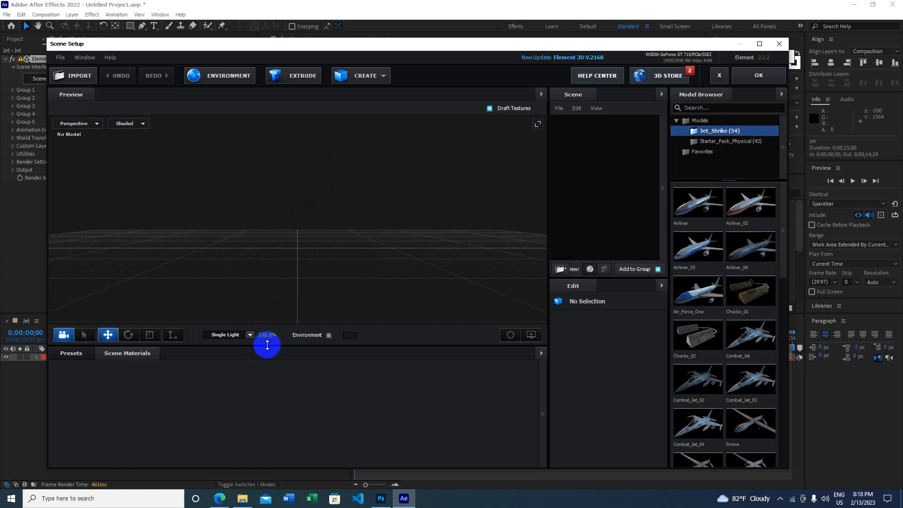
{"action": "left_click_drag", "start_coordinate": [268, 345], "coordinate": [263, 383]}
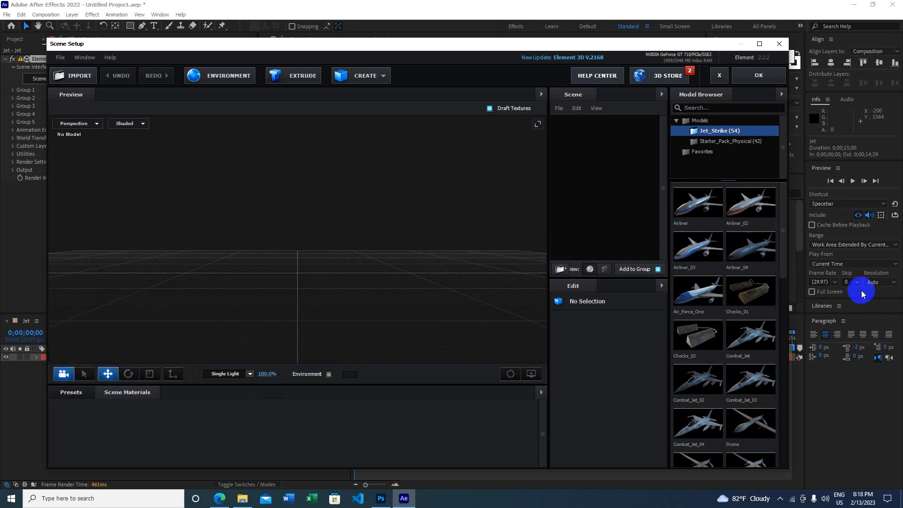
Step: Try out the Airliner model with texture size warnings suppressed, raising it to about 0.81 on Y, and remove its group
{"action": "left_click", "coordinate": [697, 201]}
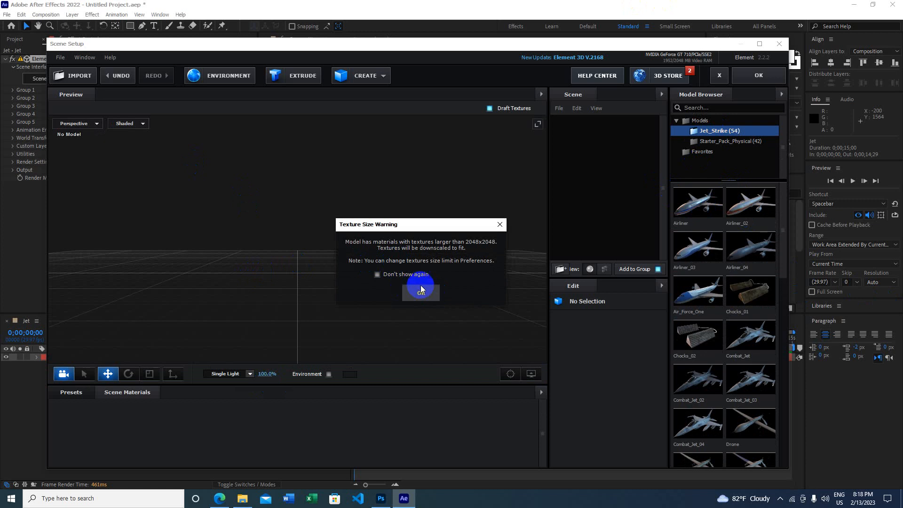
{"action": "left_click", "coordinate": [377, 274]}
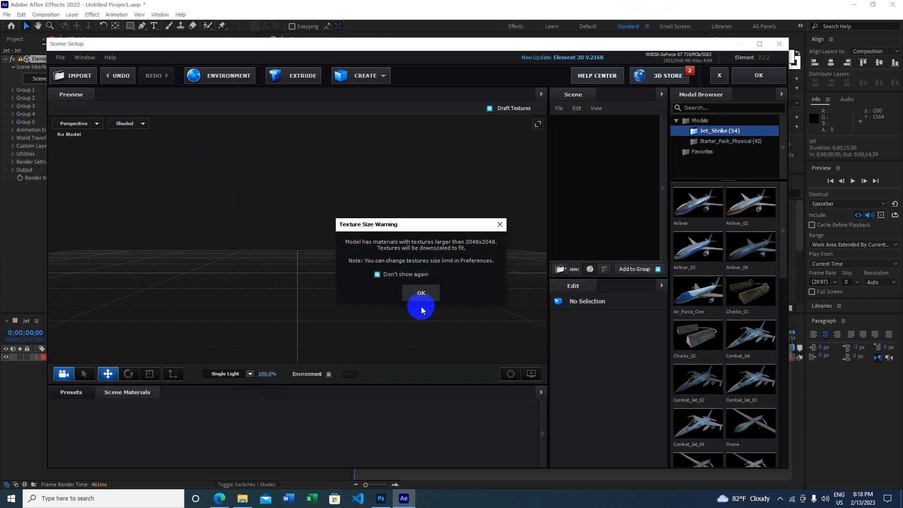
{"action": "left_click", "coordinate": [420, 292]}
{"action": "left_click_drag", "start_coordinate": [413, 256], "coordinate": [323, 313]}
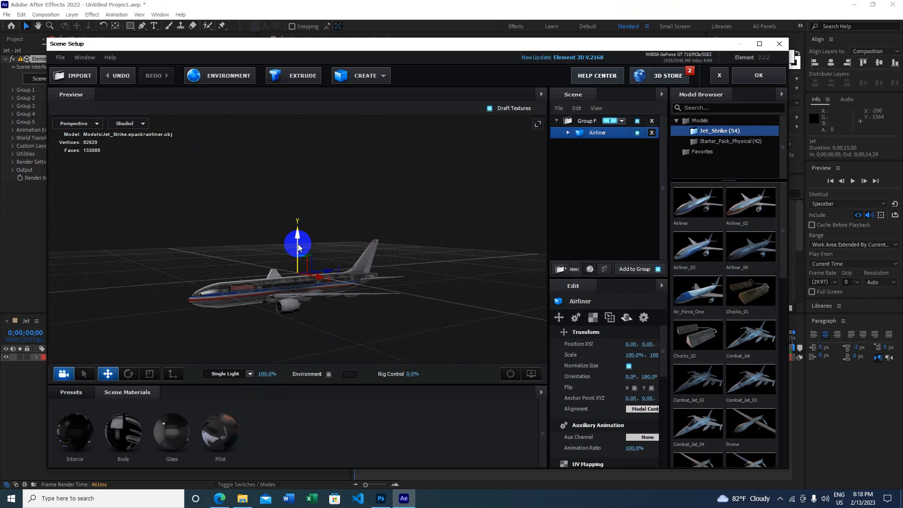
{"action": "left_click_drag", "start_coordinate": [297, 241], "coordinate": [323, 239]}
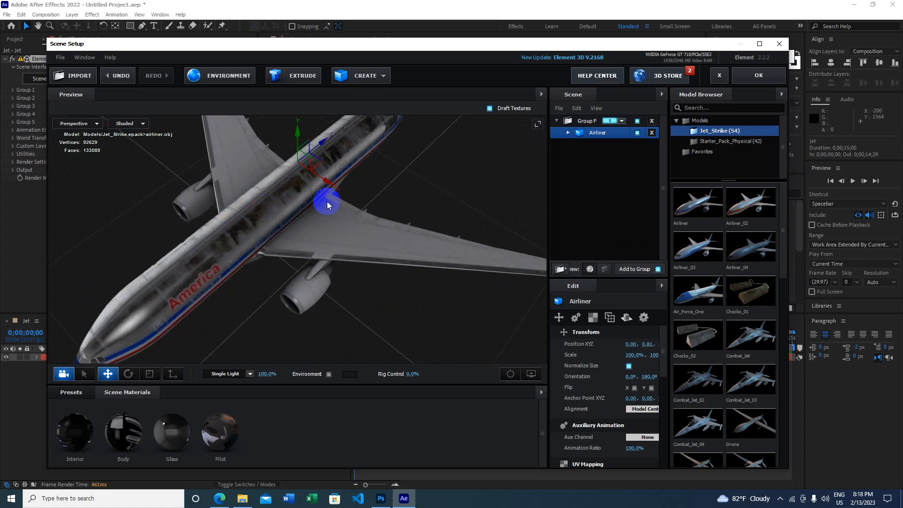
{"action": "left_click", "coordinate": [652, 121]}
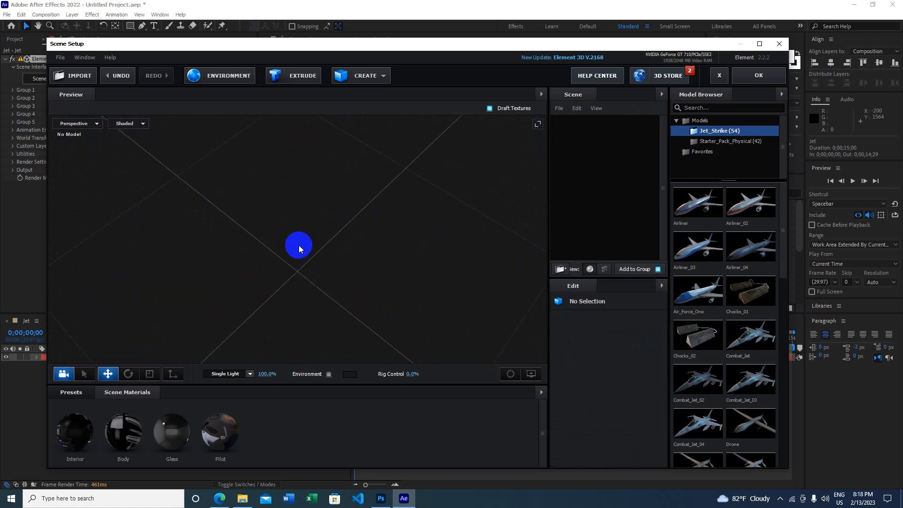
Step: Add the Air_Force_One model to the scene, expand its material parts, and raise it to about 0.42 on the Y axis
{"action": "left_click", "coordinate": [699, 290]}
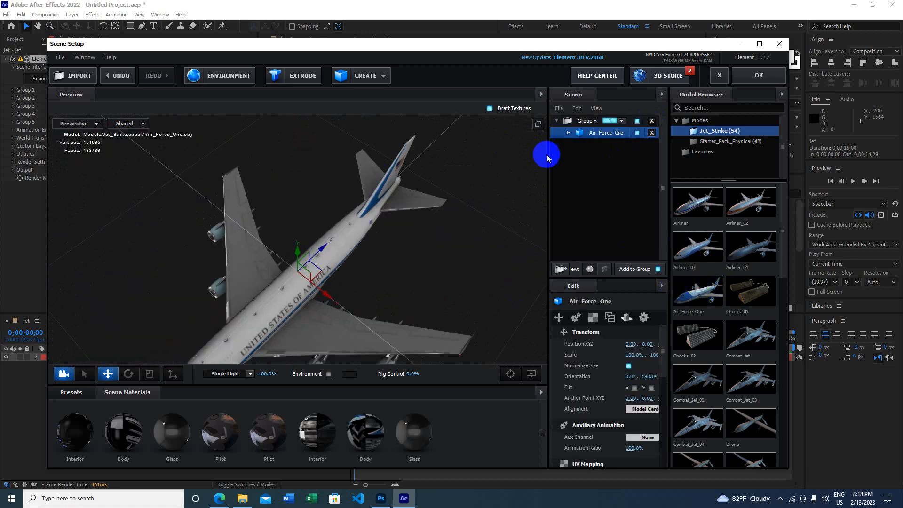
{"action": "left_click", "coordinate": [568, 133]}
{"action": "left_click_drag", "start_coordinate": [322, 269], "coordinate": [241, 297]}
{"action": "mouse_move", "coordinate": [348, 280]}
{"action": "left_mouse_down"}
{"action": "mouse_move", "coordinate": [317, 281]}
{"action": "mouse_move", "coordinate": [256, 249]}
{"action": "mouse_move", "coordinate": [318, 271]}
{"action": "mouse_move", "coordinate": [357, 268]}
{"action": "left_mouse_up"}
Step: Set the Rig Control of the Air_Force_One model to 94.8% and inspect the aircraft from its other side
{"action": "left_click", "coordinate": [409, 374]}
{"action": "left_click_drag", "start_coordinate": [409, 374], "coordinate": [594, 377]}
{"action": "left_click_drag", "start_coordinate": [446, 306], "coordinate": [307, 252]}
{"action": "left_click_drag", "start_coordinate": [340, 282], "coordinate": [375, 298]}
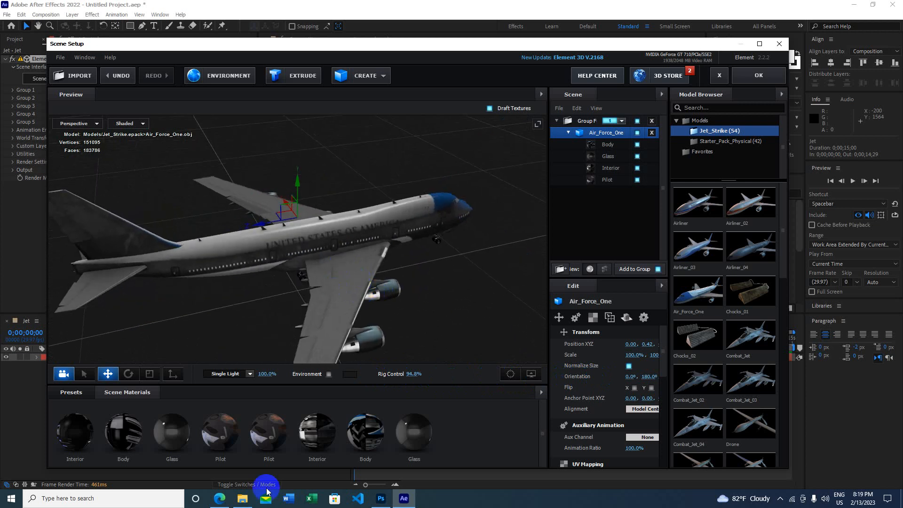
Step: Switch to Microsoft Edge and open the bookmarked Three Boys Toys YouTube channel in a new tab
{"action": "left_click", "coordinate": [220, 498]}
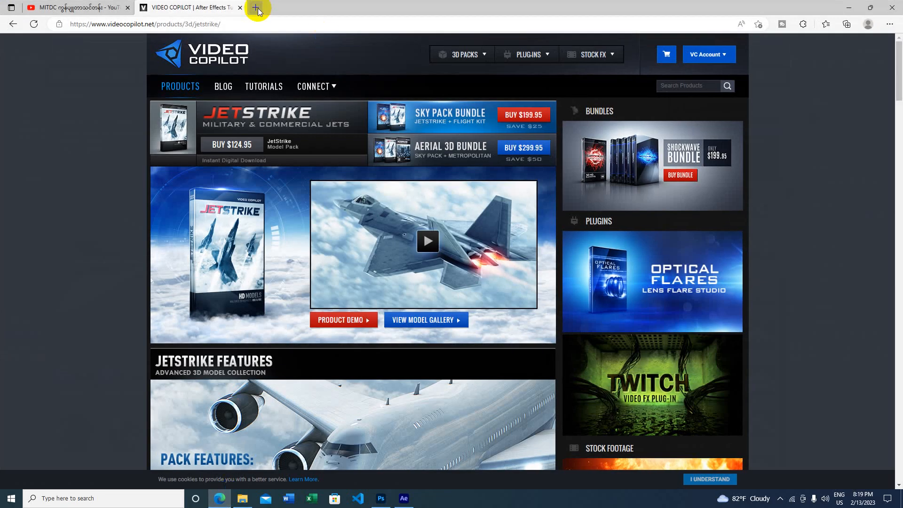
{"action": "left_click", "coordinate": [256, 7]}
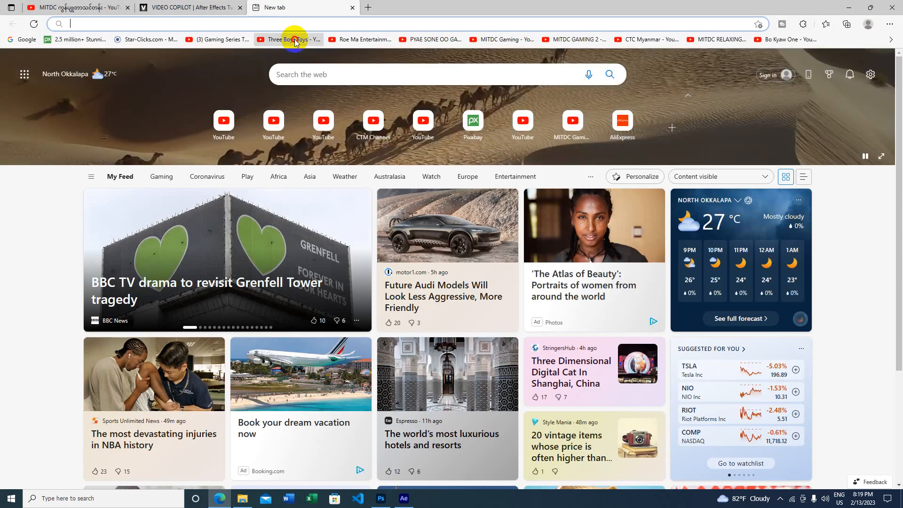
{"action": "left_click", "coordinate": [293, 36]}
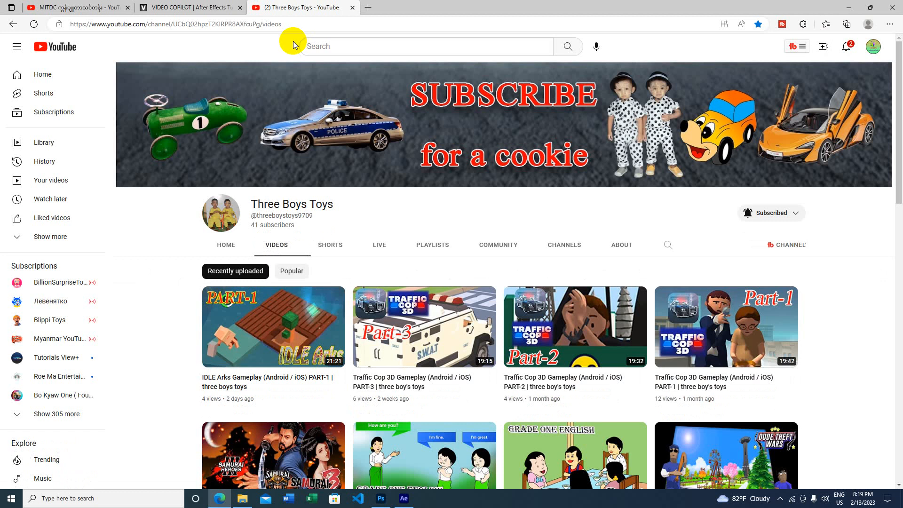
Step: Search YouTube for the instructor's name using the suggestion that includes "(itvc)"
{"action": "left_click", "coordinate": [312, 46]}
{"action": "type", "text": "bo k"}
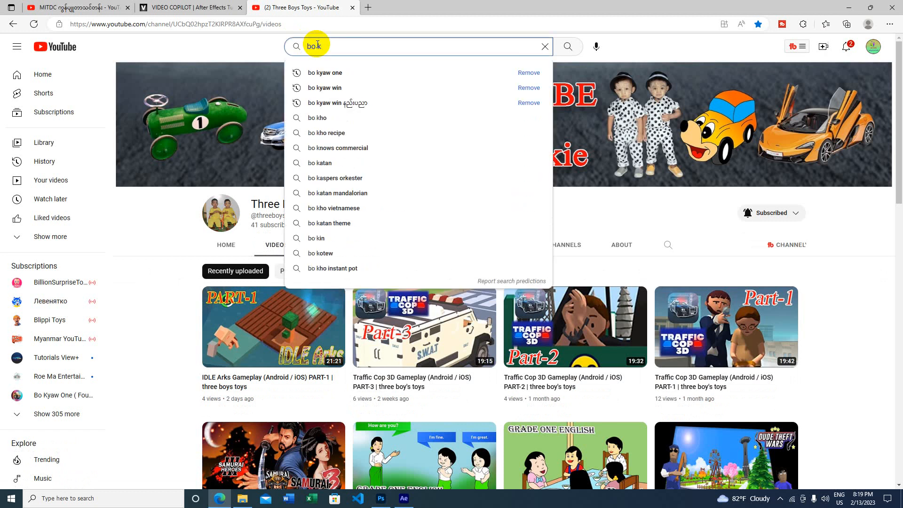
{"action": "type", "text": "ya"}
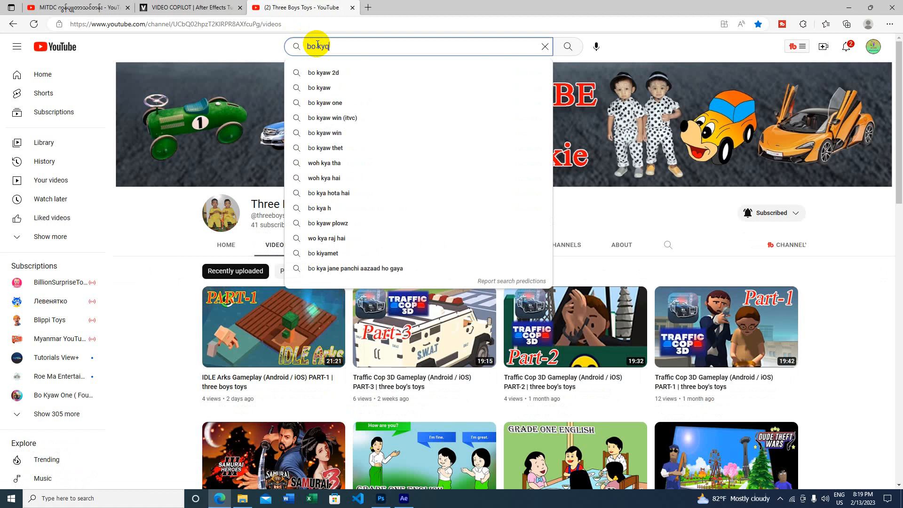
{"action": "type", "text": "w"}
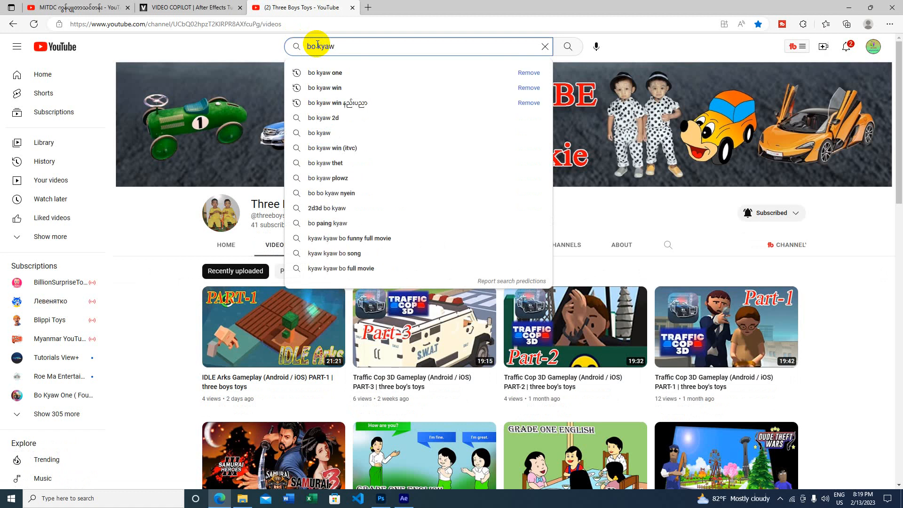
{"action": "left_click", "coordinate": [343, 147]}
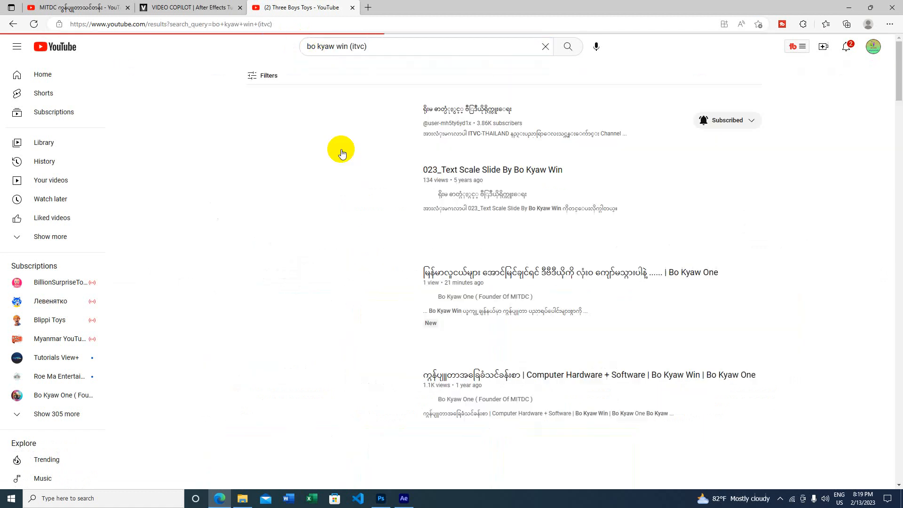
Step: Open the ITVC channel from the search results and browse its uploaded videos
{"action": "left_click", "coordinate": [342, 129]}
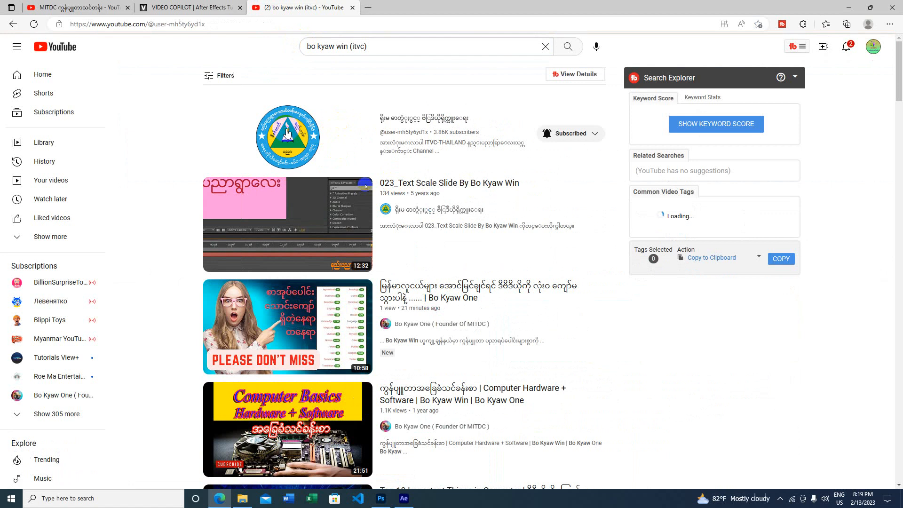
{"action": "left_click", "coordinate": [337, 46]}
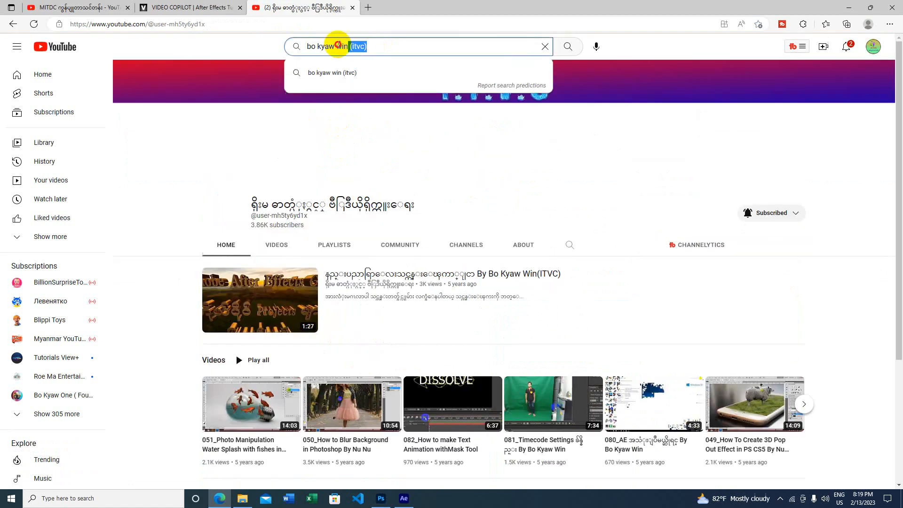
{"action": "left_click", "coordinate": [271, 245]}
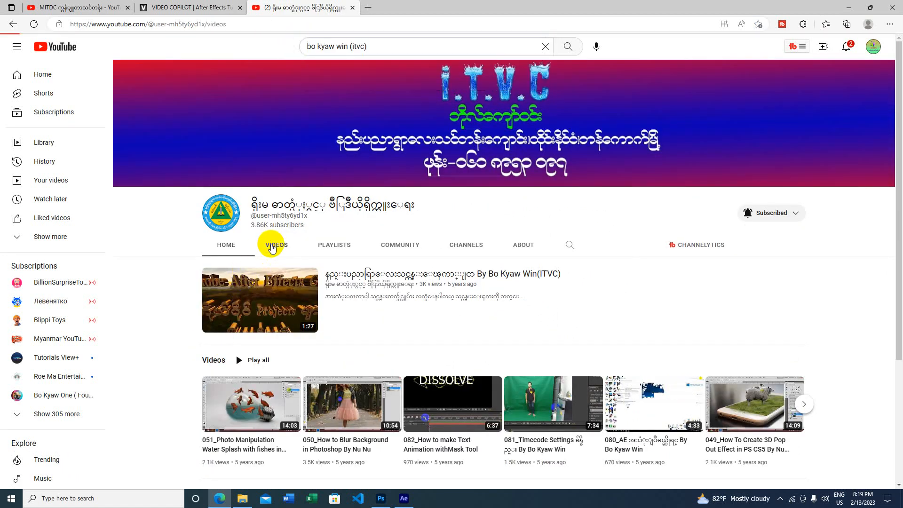
{"action": "scroll", "coordinate": [477, 361], "scroll_direction": "down", "scroll_amount": 10}
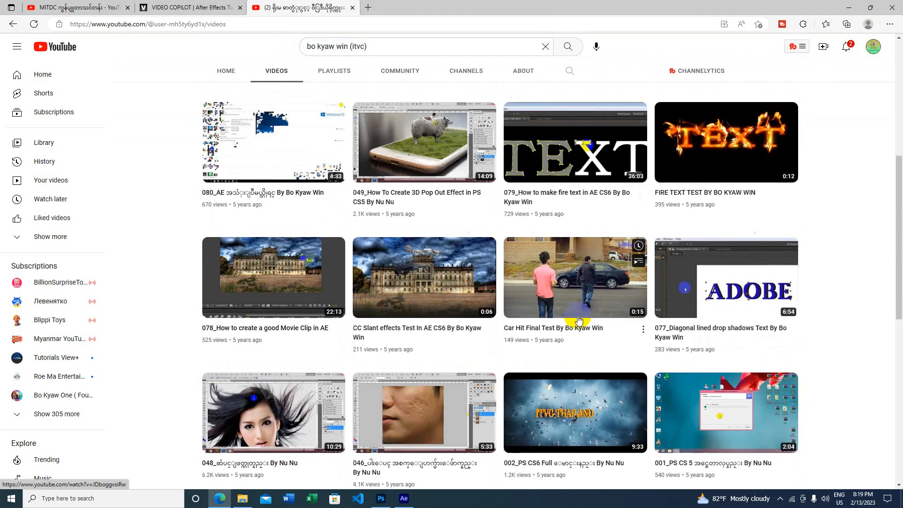
{"action": "scroll", "coordinate": [579, 320], "scroll_direction": "down", "scroll_amount": 5}
{"action": "scroll", "coordinate": [579, 320], "scroll_direction": "up", "scroll_amount": 5}
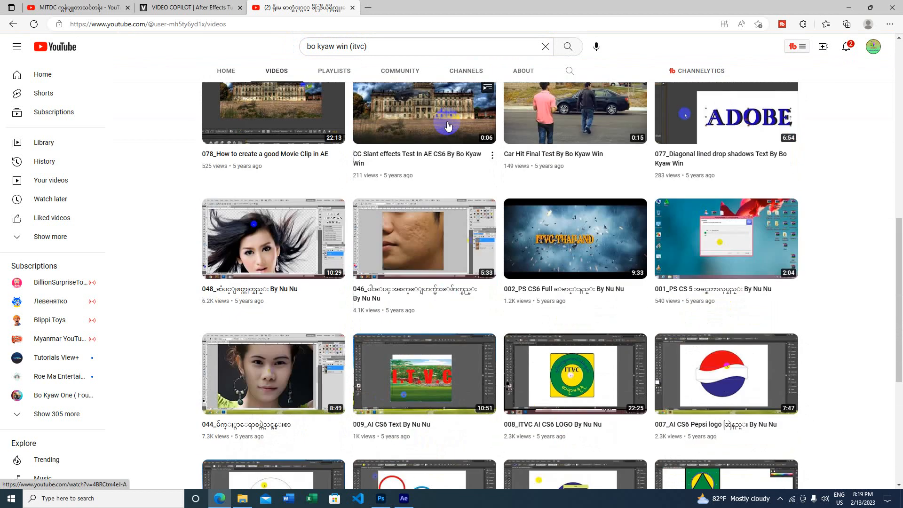
Step: Open the channel's Adobe After Effects Plug-ins playlist and look through its list of videos
{"action": "left_click", "coordinate": [353, 75]}
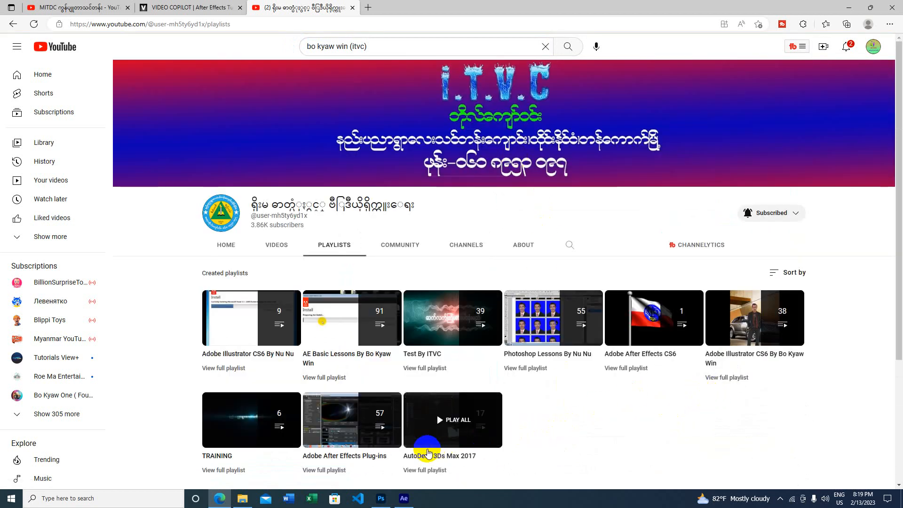
{"action": "left_click", "coordinate": [353, 425]}
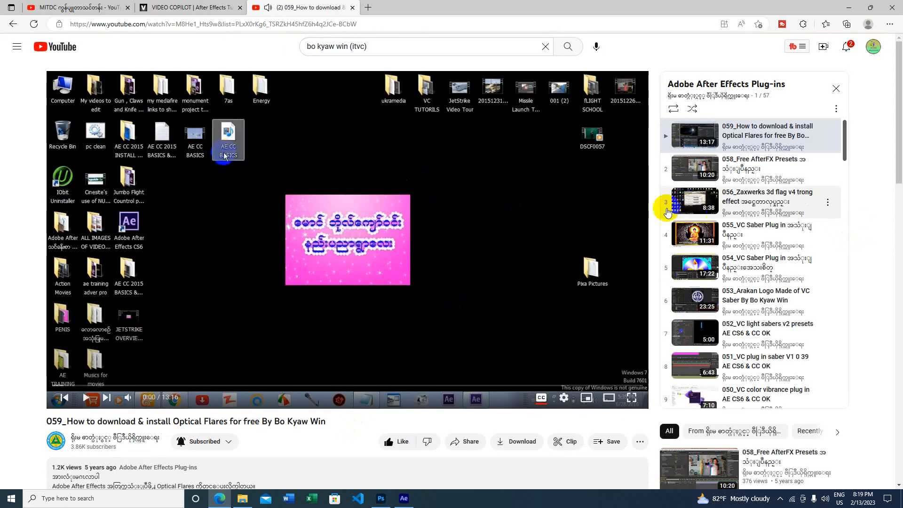
{"action": "left_click_drag", "start_coordinate": [847, 138], "coordinate": [848, 234]}
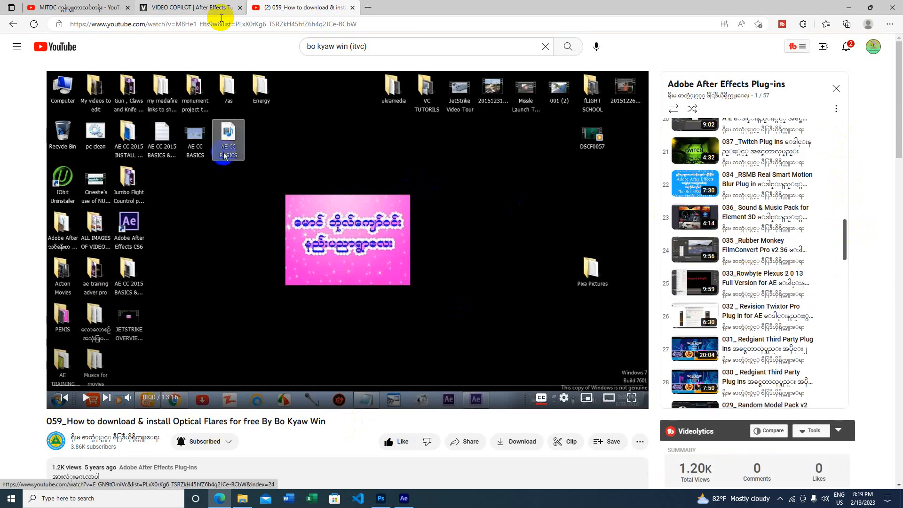
Step: Switch back to After Effects, set the Air_Force_One model's Rig Control to 93.8%, and inspect its landing gear and engines
{"action": "left_click", "coordinate": [842, 8]}
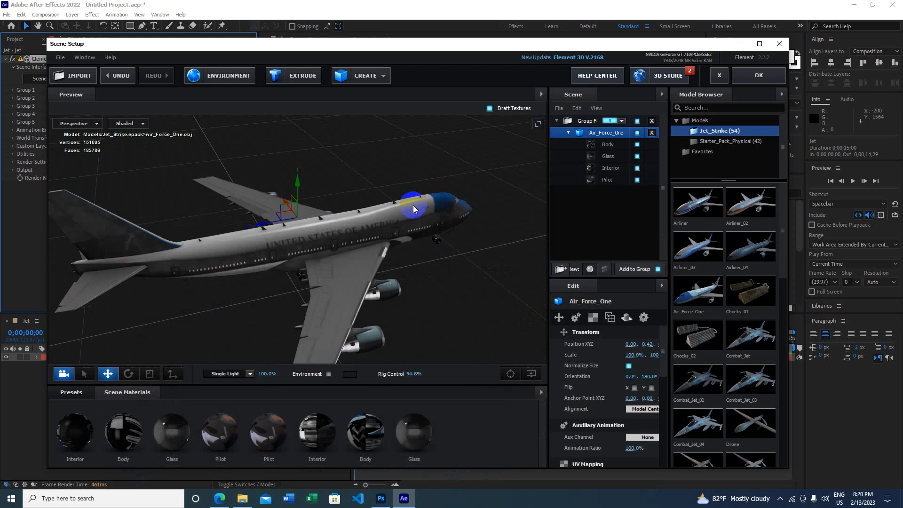
{"action": "mouse_move", "coordinate": [341, 262]}
{"action": "left_mouse_down"}
{"action": "mouse_move", "coordinate": [353, 256]}
{"action": "mouse_move", "coordinate": [306, 245]}
{"action": "mouse_move", "coordinate": [333, 264]}
{"action": "mouse_move", "coordinate": [414, 250]}
{"action": "left_mouse_up"}
{"action": "left_click", "coordinate": [414, 374]}
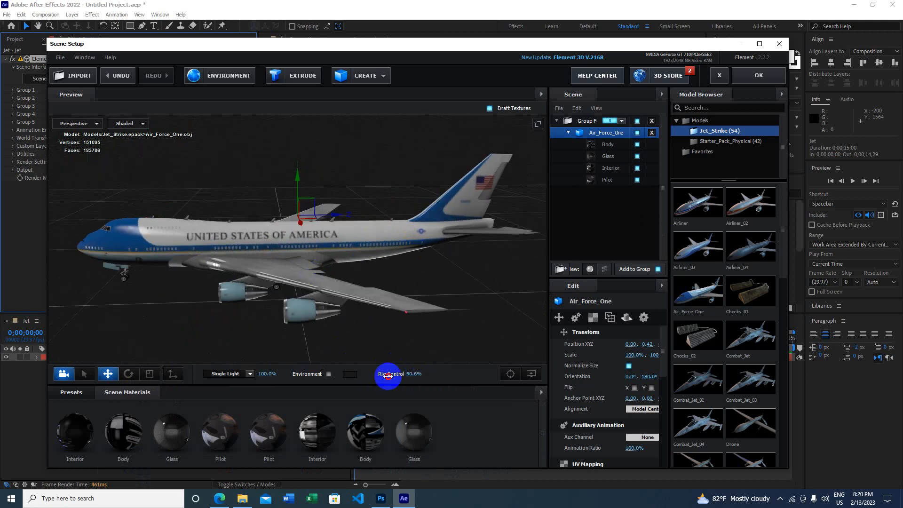
{"action": "mouse_move", "coordinate": [388, 376]}
{"action": "left_mouse_down"}
{"action": "mouse_move", "coordinate": [298, 377]}
{"action": "mouse_move", "coordinate": [536, 375]}
{"action": "mouse_move", "coordinate": [413, 374]}
{"action": "mouse_move", "coordinate": [516, 375]}
{"action": "mouse_move", "coordinate": [113, 282]}
{"action": "mouse_move", "coordinate": [155, 266]}
{"action": "mouse_move", "coordinate": [125, 288]}
{"action": "mouse_move", "coordinate": [214, 285]}
{"action": "mouse_move", "coordinate": [254, 294]}
{"action": "mouse_move", "coordinate": [179, 285]}
{"action": "left_mouse_up"}
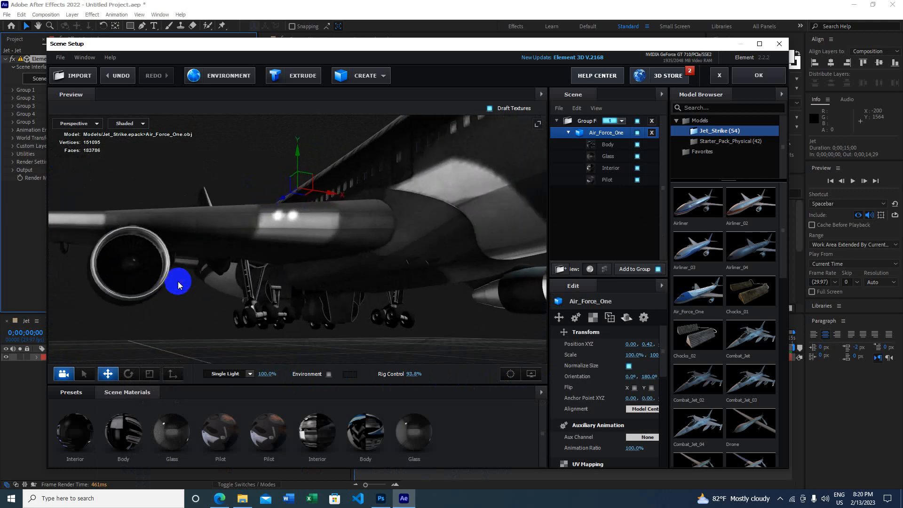
{"action": "mouse_move", "coordinate": [135, 266]}
{"action": "left_mouse_down"}
{"action": "mouse_move", "coordinate": [116, 263]}
{"action": "mouse_move", "coordinate": [125, 303]}
{"action": "mouse_move", "coordinate": [177, 306]}
{"action": "mouse_move", "coordinate": [373, 216]}
{"action": "mouse_move", "coordinate": [396, 230]}
{"action": "mouse_move", "coordinate": [348, 230]}
{"action": "left_mouse_up"}
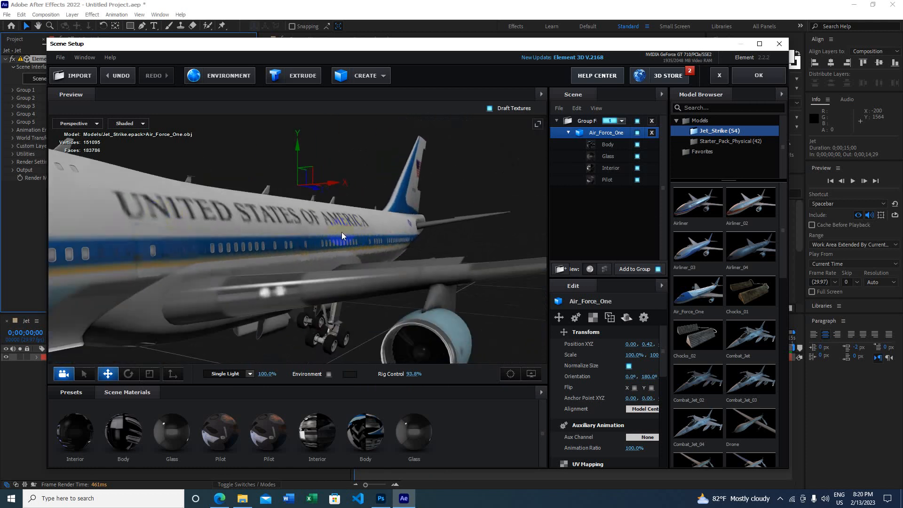
{"action": "mouse_move", "coordinate": [638, 246]}
{"action": "left_mouse_down"}
{"action": "mouse_move", "coordinate": [587, 162]}
{"action": "mouse_move", "coordinate": [433, 214]}
{"action": "left_mouse_up"}
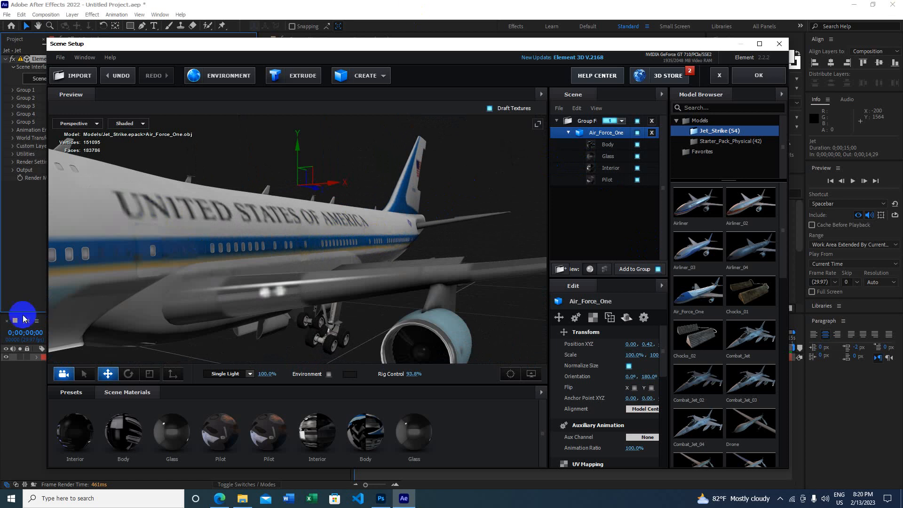
Step: Show the material presets and open the Brick folder of Pro_Shaders_2
{"action": "mouse_move", "coordinate": [77, 394]}
{"action": "left_mouse_down"}
{"action": "mouse_move", "coordinate": [212, 387]}
{"action": "mouse_move", "coordinate": [210, 346]}
{"action": "mouse_move", "coordinate": [256, 255]}
{"action": "left_mouse_up"}
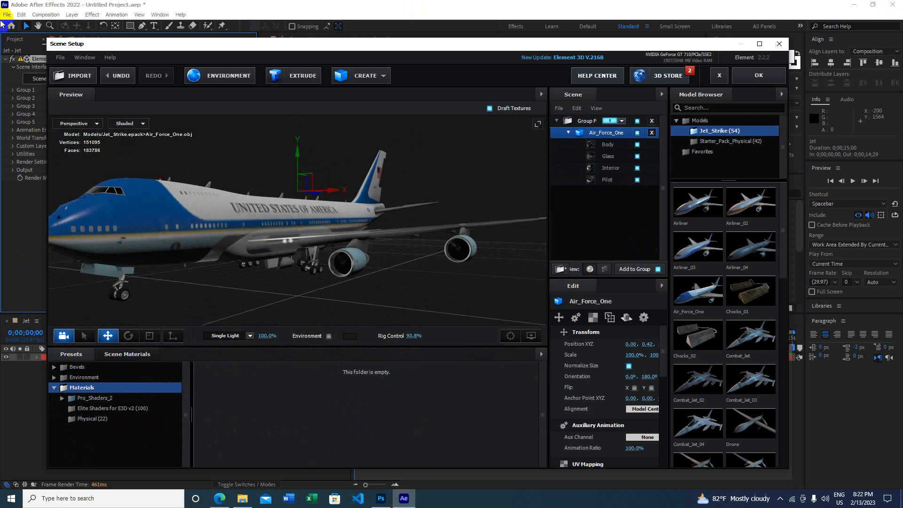
{"action": "double_click", "coordinate": [99, 399]}
{"action": "left_click", "coordinate": [96, 409]}
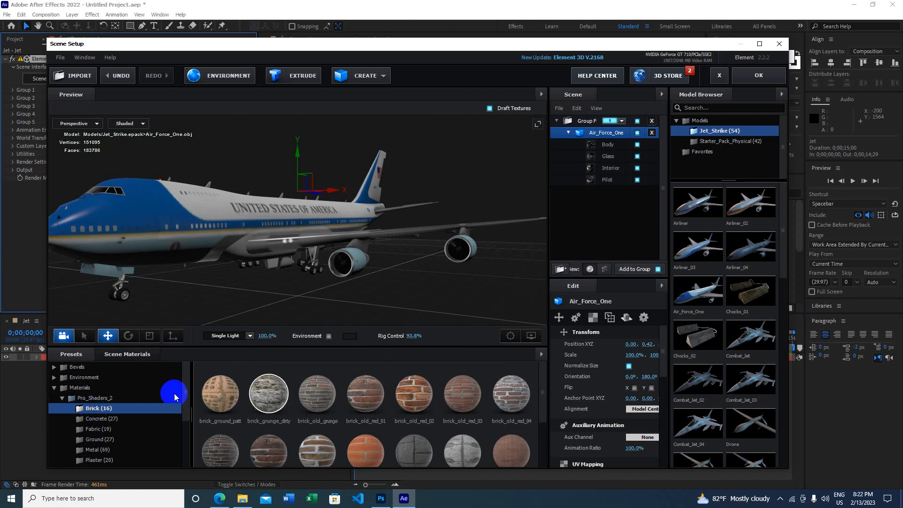
Step: Try the brick_grunge_dirty material on the aircraft's Body part and undo it
{"action": "left_click_drag", "start_coordinate": [265, 394], "coordinate": [178, 222]}
{"action": "mouse_move", "coordinate": [308, 239]}
{"action": "left_mouse_down"}
{"action": "mouse_move", "coordinate": [246, 242]}
{"action": "mouse_move", "coordinate": [292, 268]}
{"action": "mouse_move", "coordinate": [383, 246]}
{"action": "mouse_move", "coordinate": [321, 244]}
{"action": "left_mouse_up"}
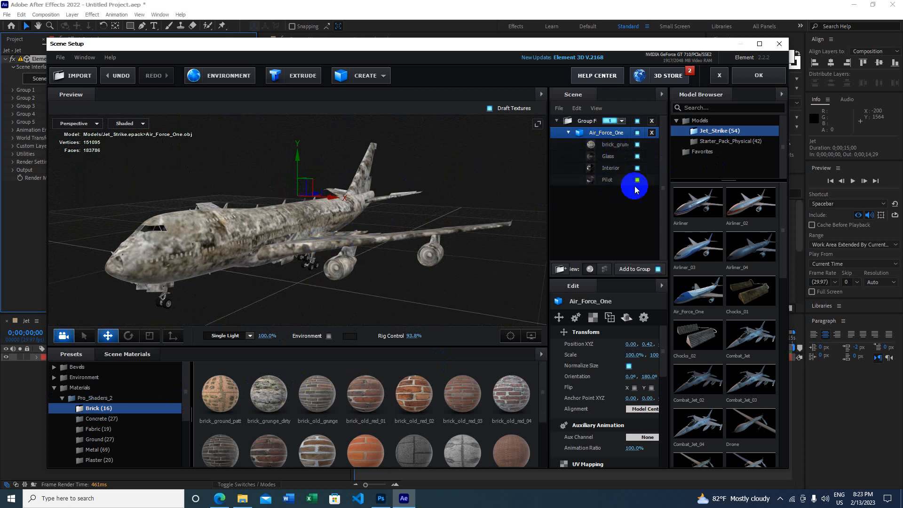
{"action": "key", "text": "ctrl+z"}
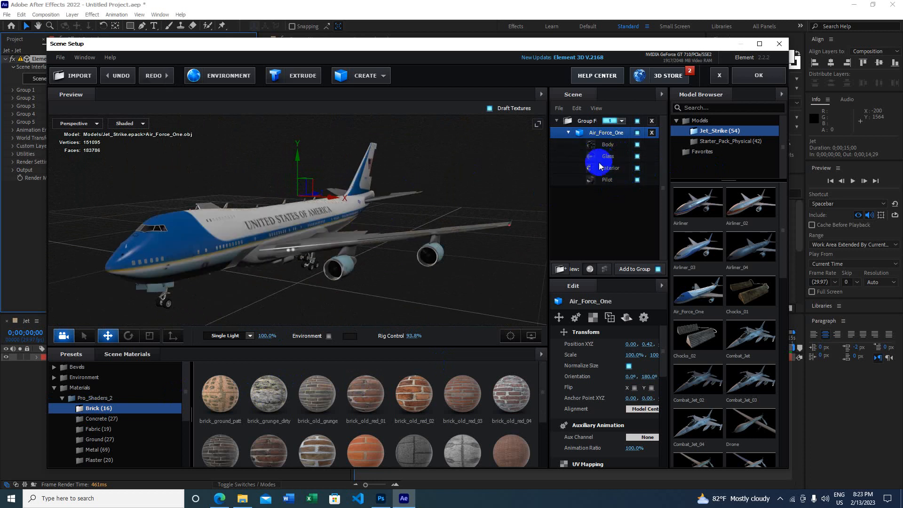
Step: Replace the aircraft's Glass material with brick_old_red_01 and inspect the cockpit windows
{"action": "left_click_drag", "start_coordinate": [162, 239], "coordinate": [452, 291]}
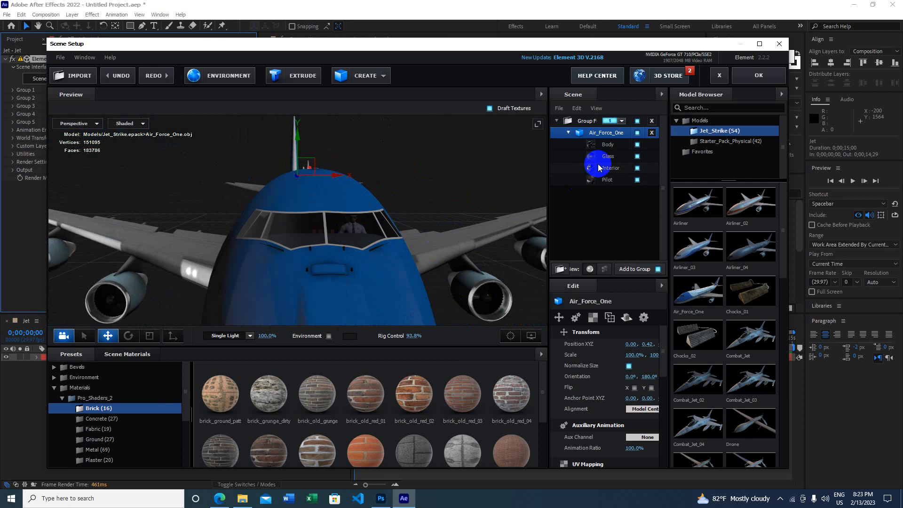
{"action": "left_click", "coordinate": [609, 157]}
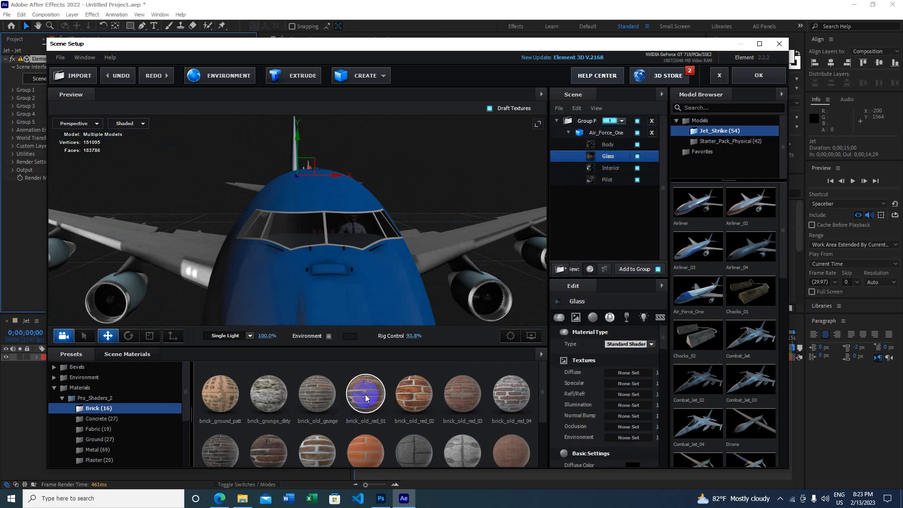
{"action": "left_click_drag", "start_coordinate": [367, 399], "coordinate": [609, 158]}
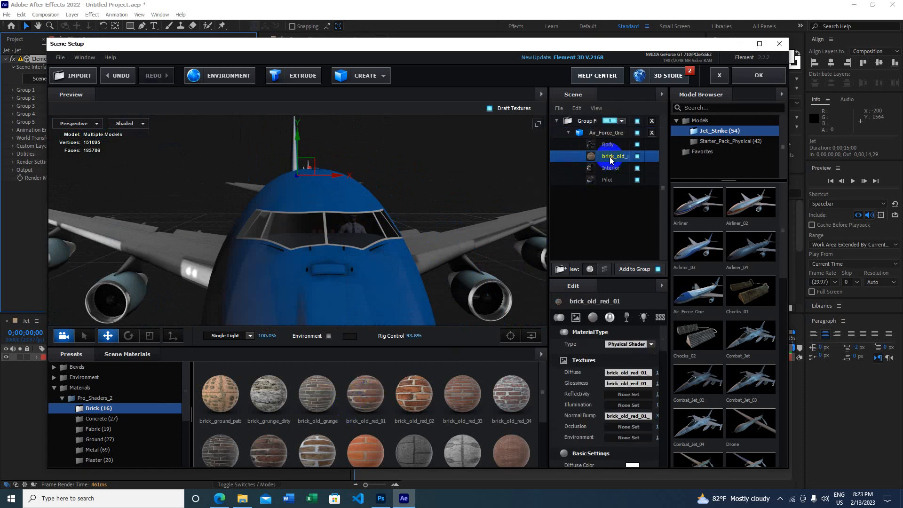
{"action": "left_click_drag", "start_coordinate": [342, 262], "coordinate": [587, 165]}
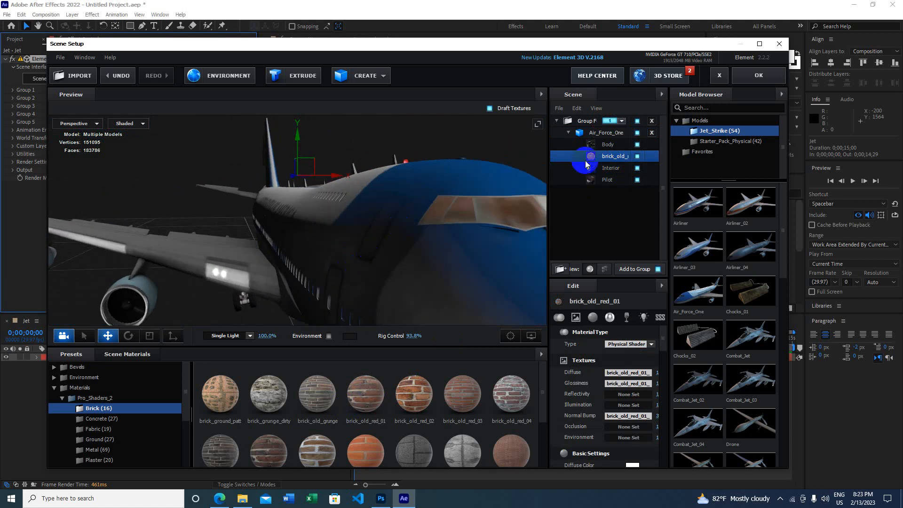
Step: Toggle the visibility of the brick-textured cockpit glass and undo back to the original Glass material
{"action": "left_click", "coordinate": [636, 157]}
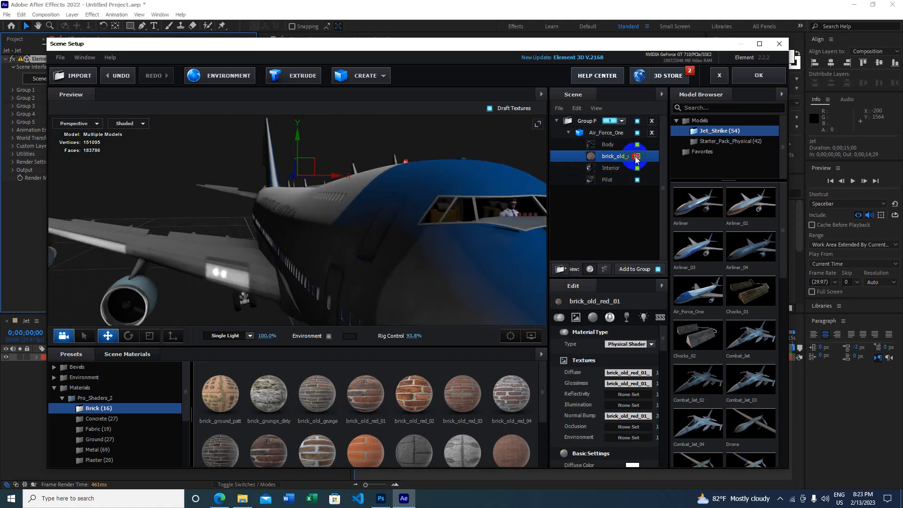
{"action": "left_click", "coordinate": [637, 157]}
{"action": "key", "text": "ctrl+z"}
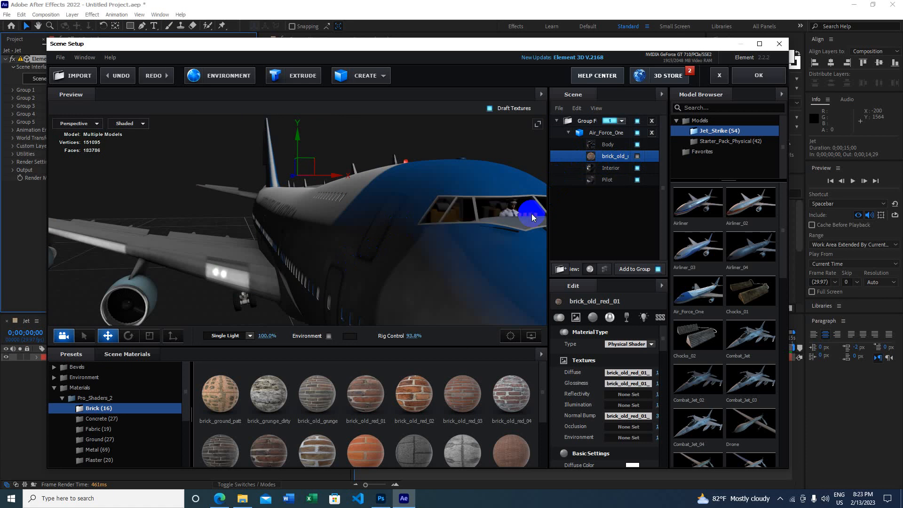
{"action": "key", "text": "ctrl+shift+z"}
{"action": "key", "text": "ctrl+z"}
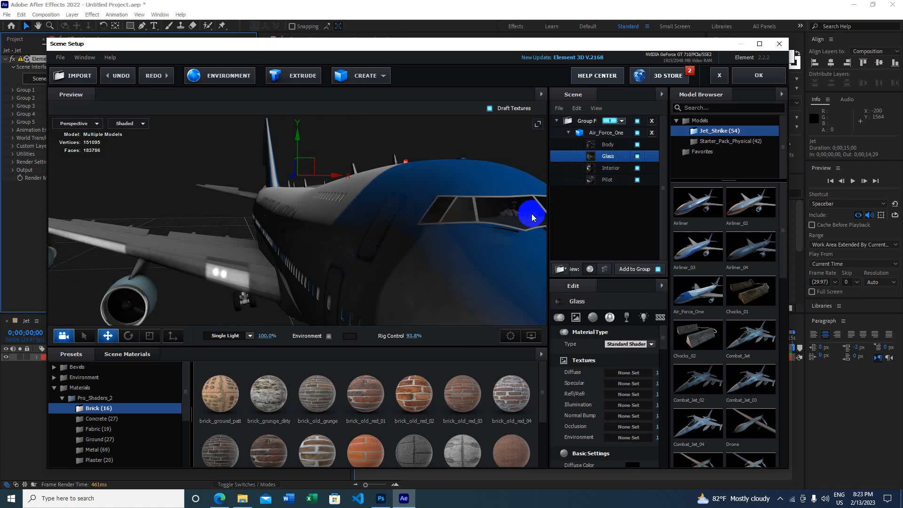
Step: Open the Concrete presets and look through the remaining Pro_Shaders_2 folders with the whole aircraft in view
{"action": "left_click_drag", "start_coordinate": [532, 217], "coordinate": [452, 203]}
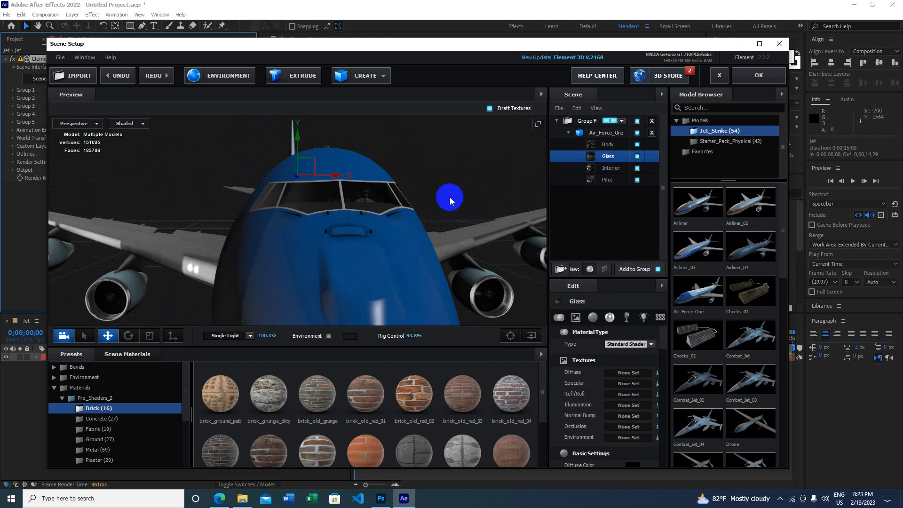
{"action": "left_click", "coordinate": [110, 419]}
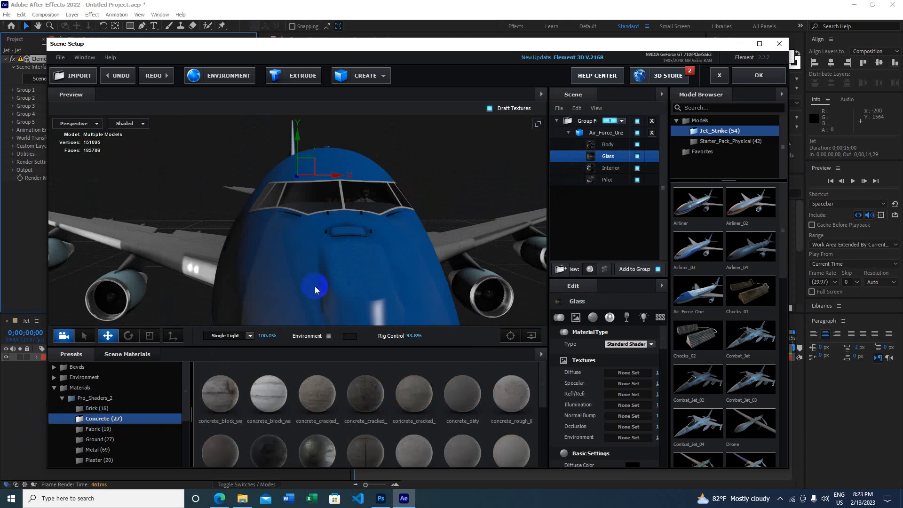
{"action": "scroll", "coordinate": [185, 426], "scroll_direction": "down", "scroll_amount": 3}
{"action": "left_click_drag", "start_coordinate": [365, 282], "coordinate": [354, 281]}
{"action": "mouse_move", "coordinate": [183, 260]}
{"action": "left_mouse_down"}
{"action": "mouse_move", "coordinate": [171, 259]}
{"action": "mouse_move", "coordinate": [209, 254]}
{"action": "mouse_move", "coordinate": [172, 249]}
{"action": "left_mouse_up"}
{"action": "left_click", "coordinate": [132, 374]}
{"action": "left_click", "coordinate": [116, 397]}
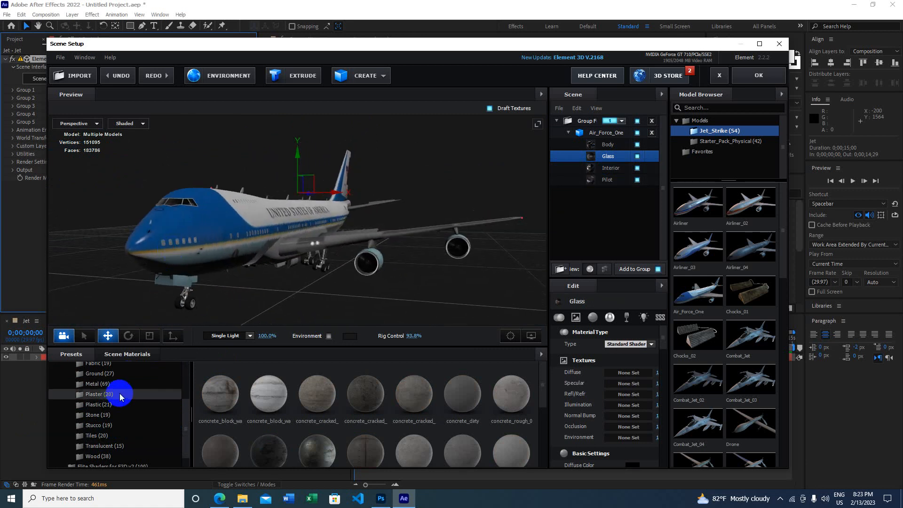
Step: Switch to Microsoft Edge, look at the MITDC channel's uploaded videos, and return to After Effects
{"action": "left_click", "coordinate": [220, 498]}
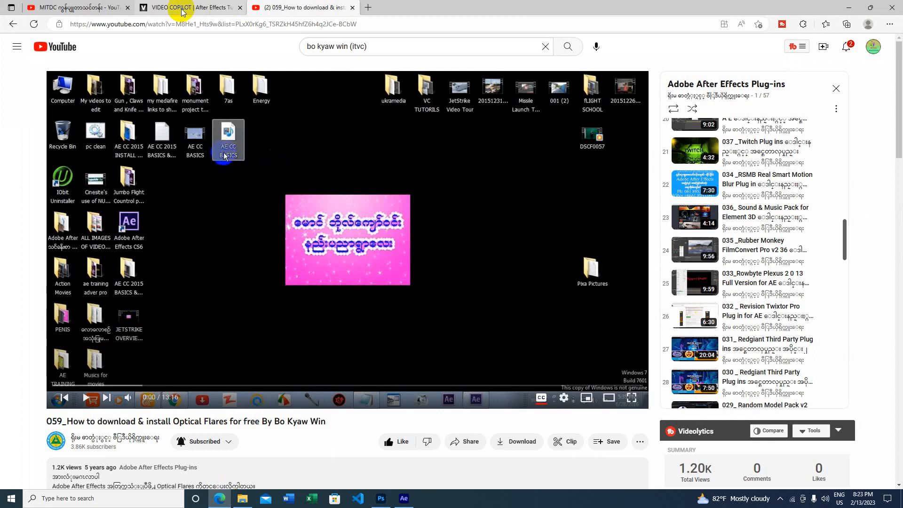
{"action": "left_click", "coordinate": [101, 8]}
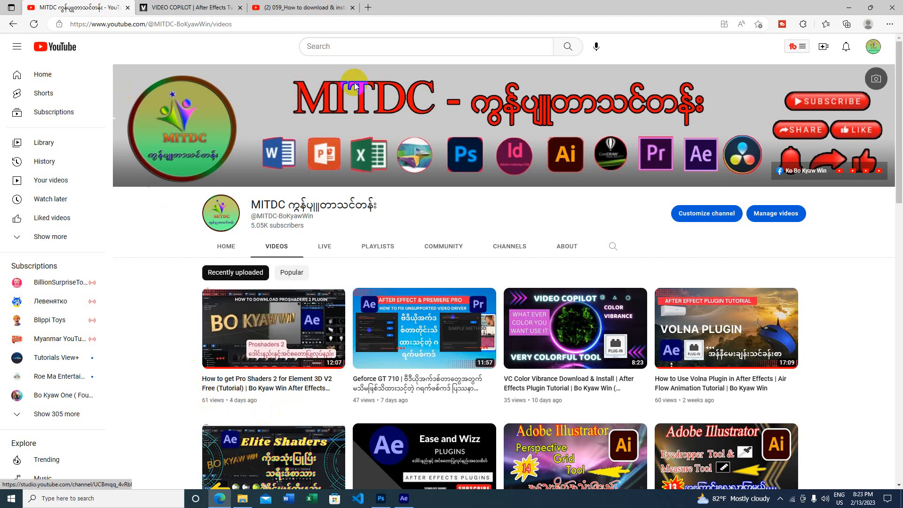
{"action": "left_click", "coordinate": [304, 8]}
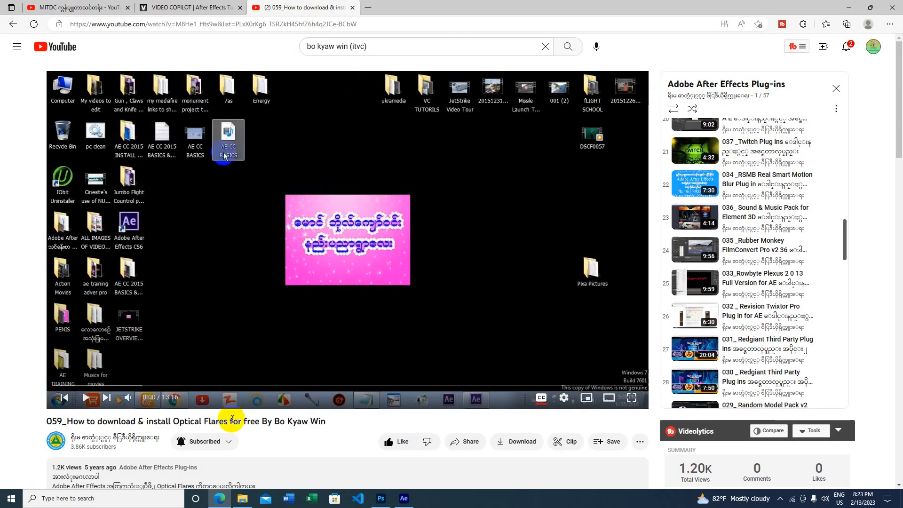
{"action": "left_click", "coordinate": [853, 5]}
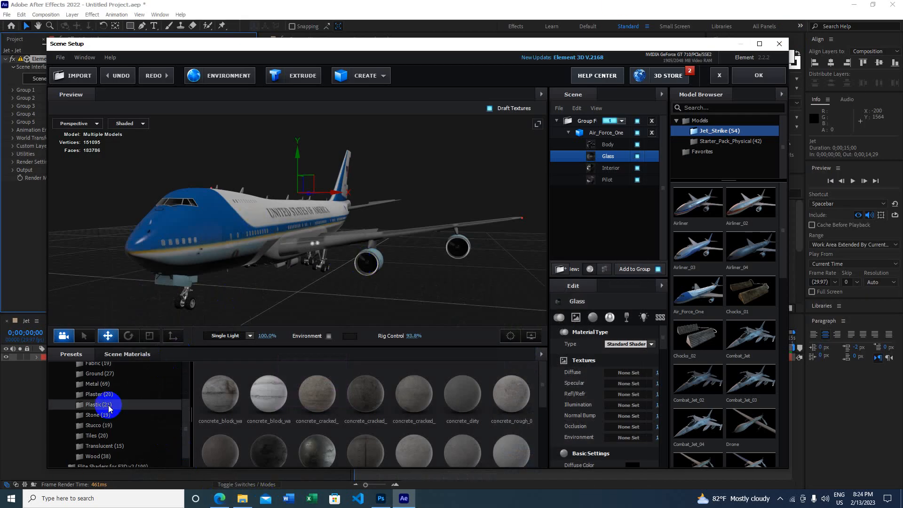
Step: Apply the metal_gold_dark material from the Metal presets to the aircraft's Body part
{"action": "left_click", "coordinate": [104, 385]}
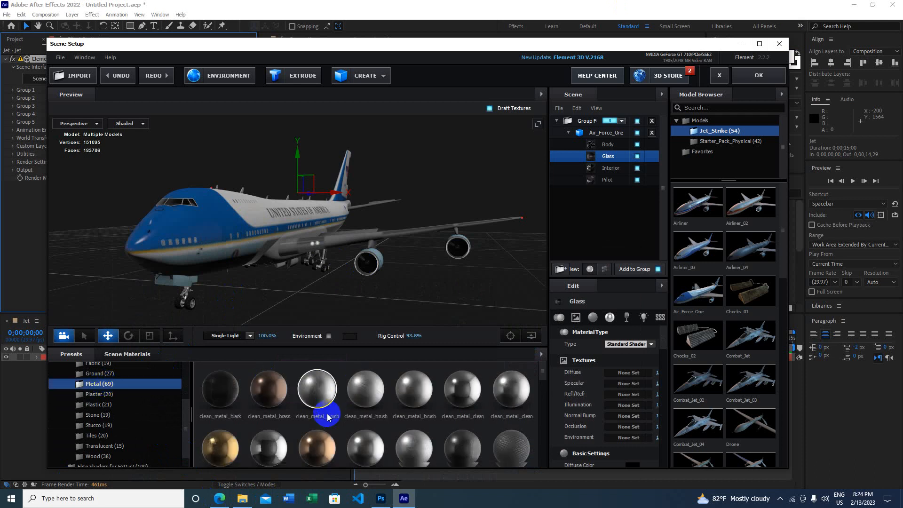
{"action": "scroll", "coordinate": [326, 416], "scroll_direction": "down", "scroll_amount": 2}
{"action": "scroll", "coordinate": [329, 415], "scroll_direction": "down", "scroll_amount": 2}
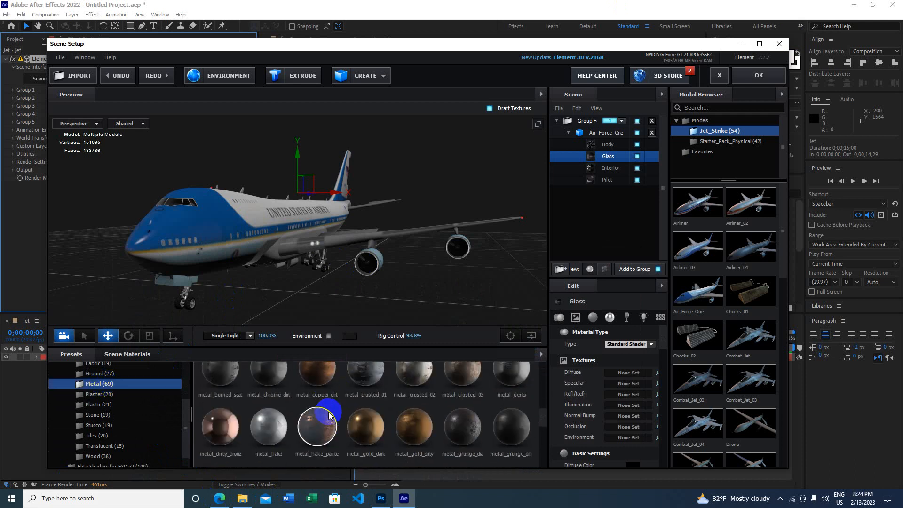
{"action": "scroll", "coordinate": [330, 415], "scroll_direction": "down", "scroll_amount": 1}
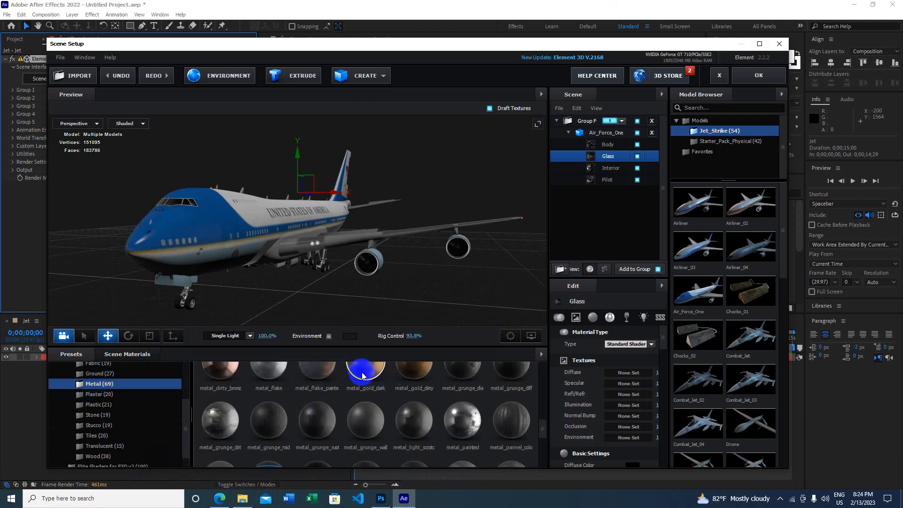
{"action": "left_click_drag", "start_coordinate": [369, 377], "coordinate": [612, 148]}
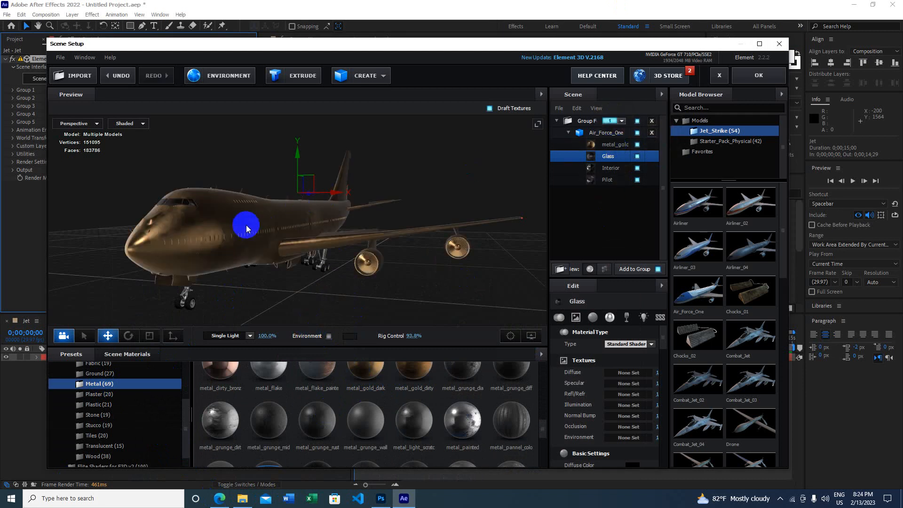
Step: Undo the metal_gold_dark material on the aircraft's Body and delete the group containing the Air_Force_One model
{"action": "mouse_move", "coordinate": [260, 242]}
{"action": "left_mouse_down"}
{"action": "mouse_move", "coordinate": [335, 254]}
{"action": "mouse_move", "coordinate": [340, 267]}
{"action": "mouse_move", "coordinate": [311, 276]}
{"action": "mouse_move", "coordinate": [219, 236]}
{"action": "mouse_move", "coordinate": [188, 238]}
{"action": "mouse_move", "coordinate": [264, 248]}
{"action": "left_mouse_up"}
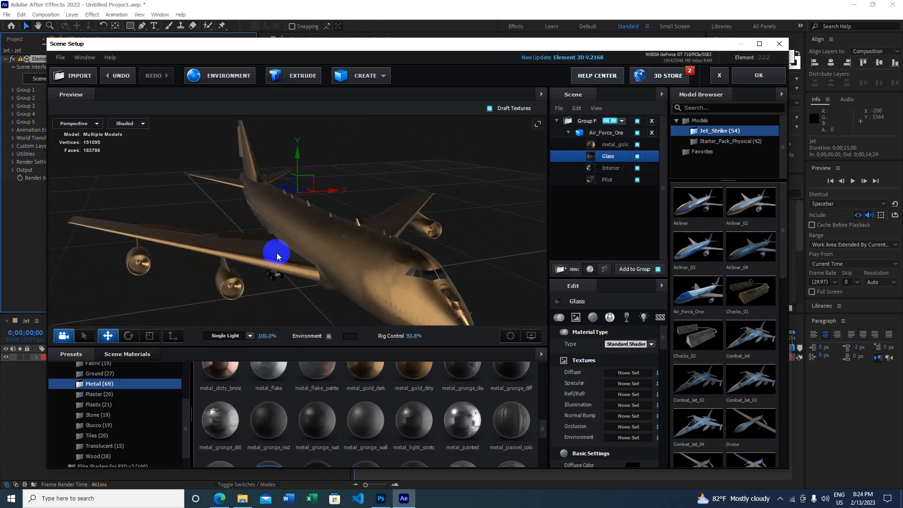
{"action": "key", "text": "ctrl+z"}
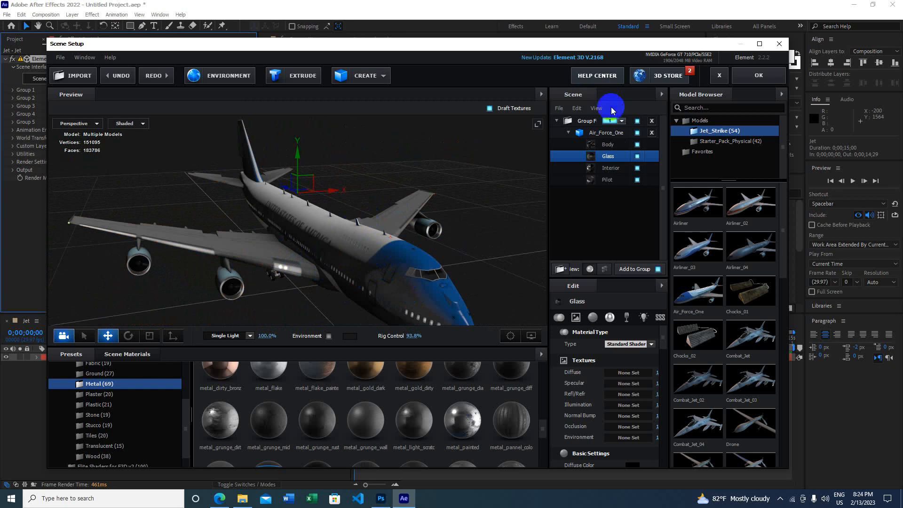
{"action": "left_click", "coordinate": [652, 122]}
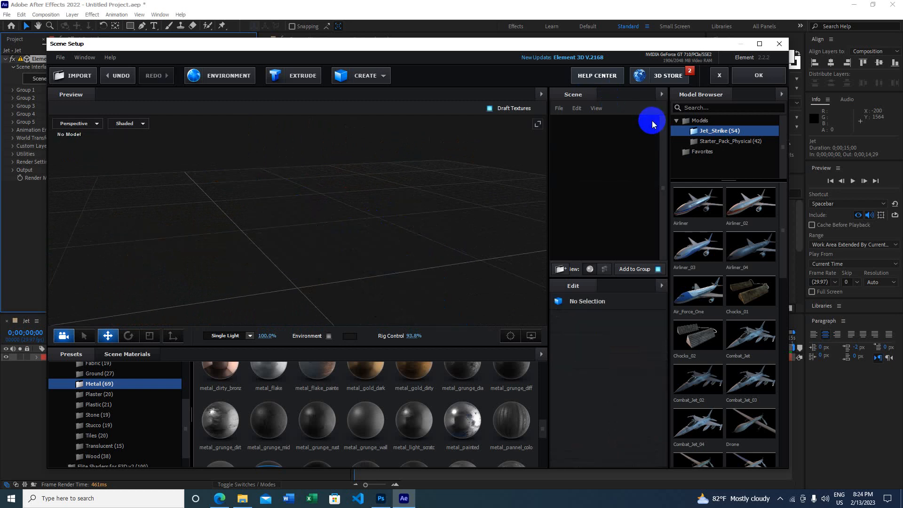
Step: Add the Combat_Jet_04 model from Jet_Strike to the scene and set its Rig Control to 0.2%
{"action": "scroll", "coordinate": [725, 372], "scroll_direction": "down", "scroll_amount": 2}
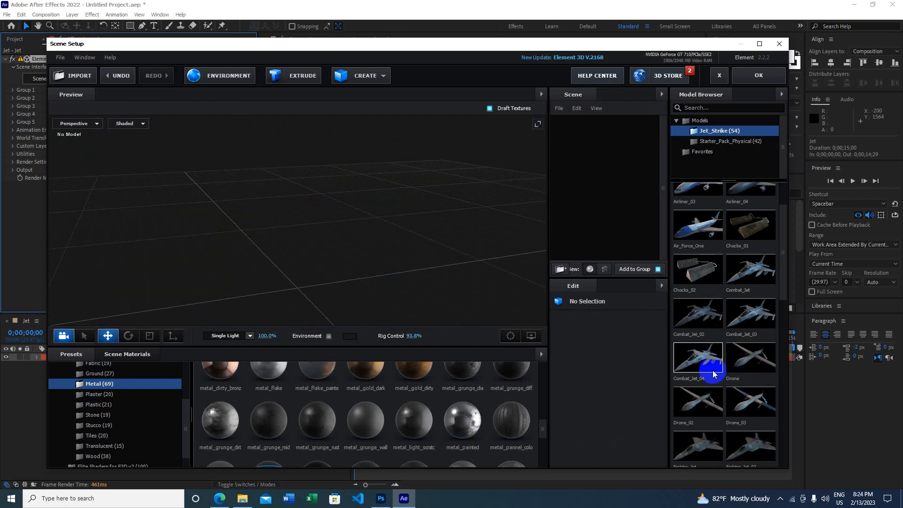
{"action": "left_click", "coordinate": [713, 372]}
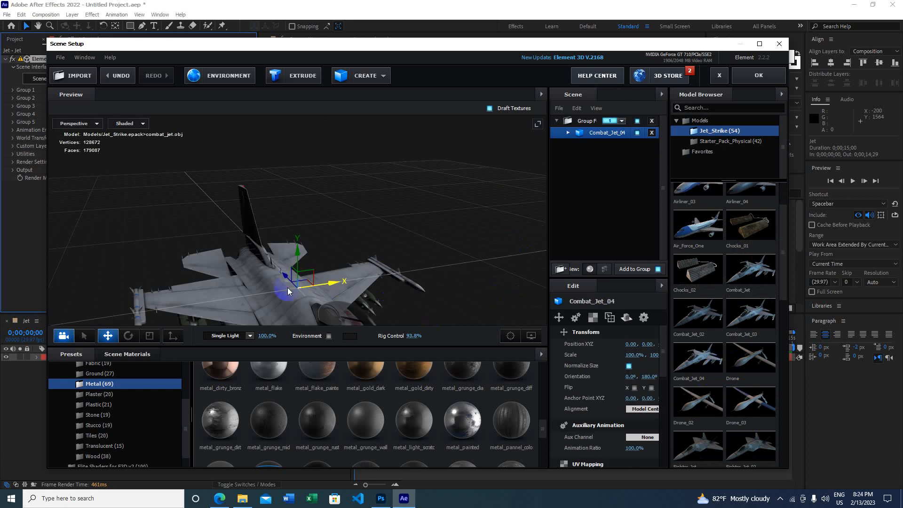
{"action": "left_click_drag", "start_coordinate": [301, 238], "coordinate": [311, 216]}
{"action": "left_click_drag", "start_coordinate": [353, 226], "coordinate": [359, 224]}
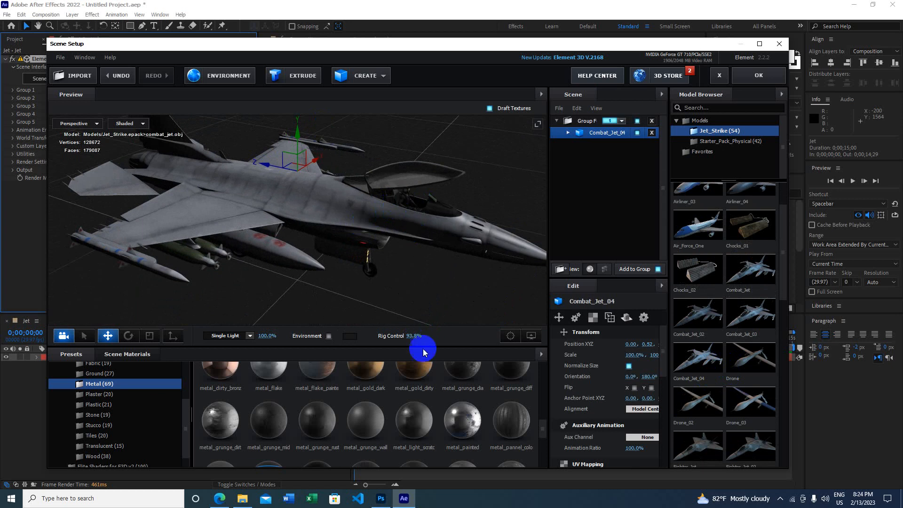
{"action": "left_click_drag", "start_coordinate": [414, 336], "coordinate": [120, 278]}
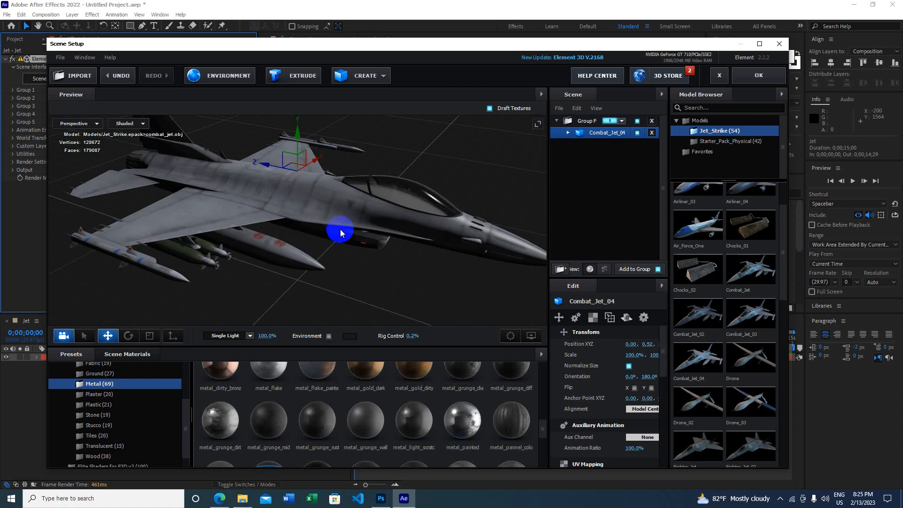
Step: Examine the combat jet's canopy, nose, wings and mounted weapons from the front and both sides
{"action": "left_click_drag", "start_coordinate": [343, 232], "coordinate": [309, 245]}
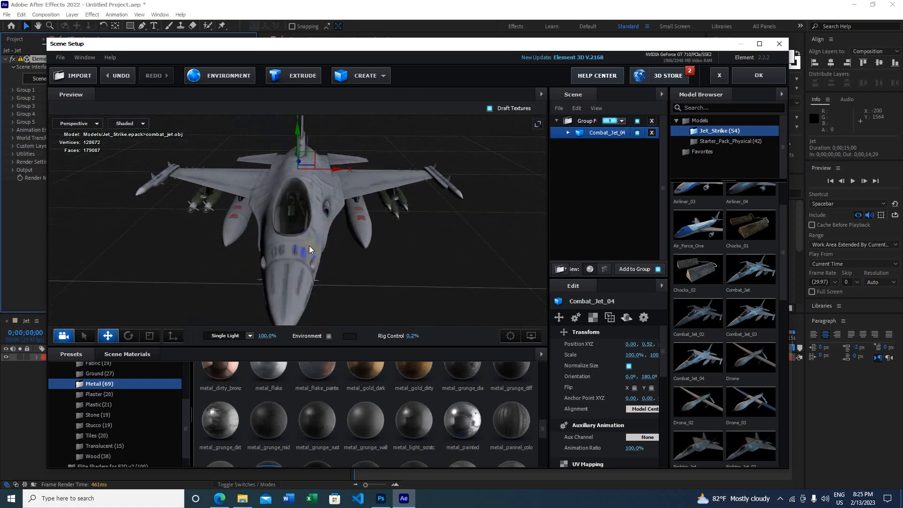
{"action": "left_click", "coordinate": [648, 272]}
{"action": "left_click", "coordinate": [441, 284]}
{"action": "left_click_drag", "start_coordinate": [443, 281], "coordinate": [370, 253]}
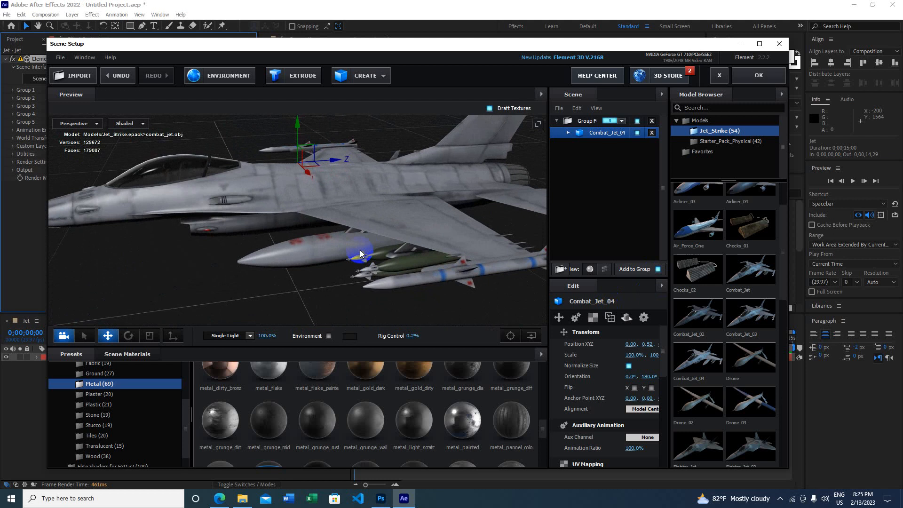
{"action": "left_click_drag", "start_coordinate": [357, 244], "coordinate": [410, 249]}
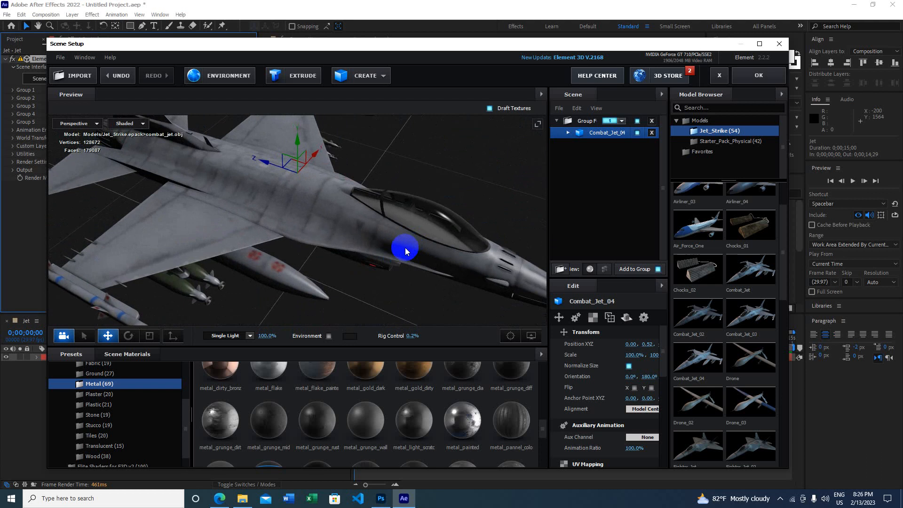
{"action": "left_click_drag", "start_coordinate": [316, 262], "coordinate": [371, 256]}
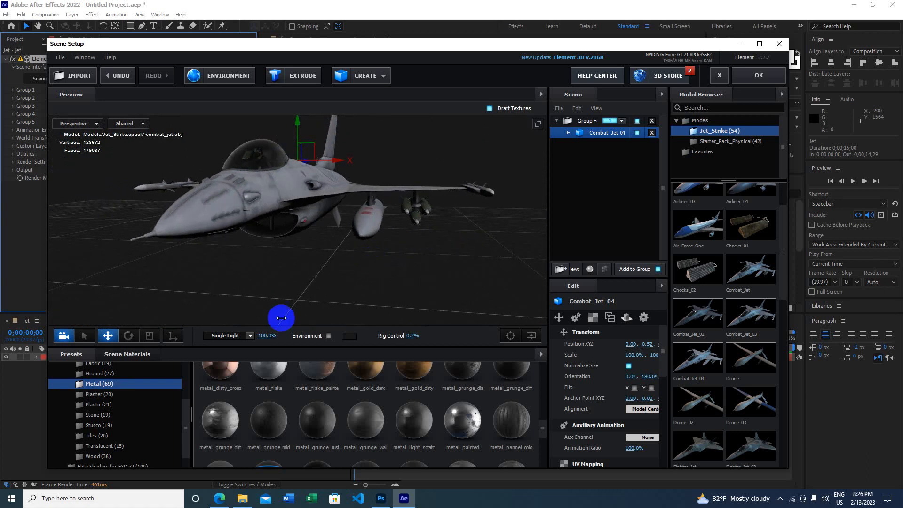
Step: Switch to Microsoft Edge, view the recently uploaded videos on the MITDC channel, and return to Scene Setup in After Effects
{"action": "left_click", "coordinate": [220, 498]}
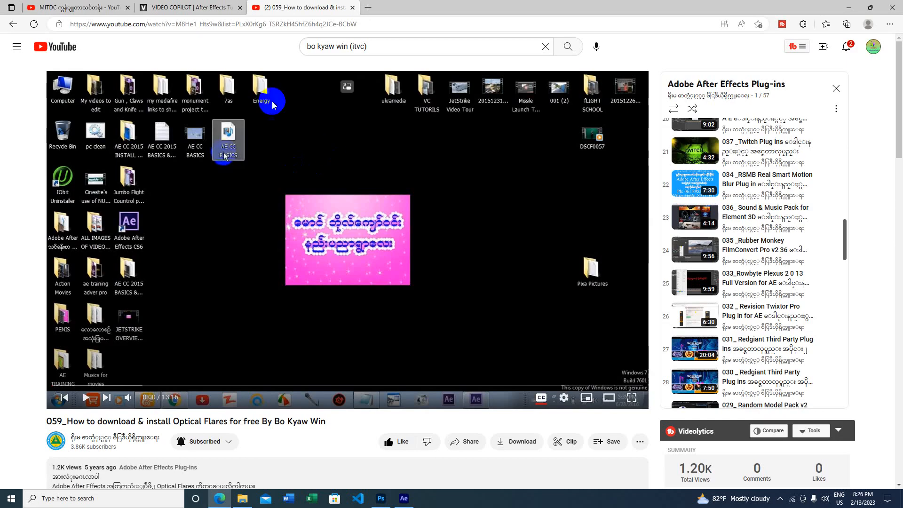
{"action": "left_click", "coordinate": [101, 8]}
{"action": "scroll", "coordinate": [486, 349], "scroll_direction": "down", "scroll_amount": 1}
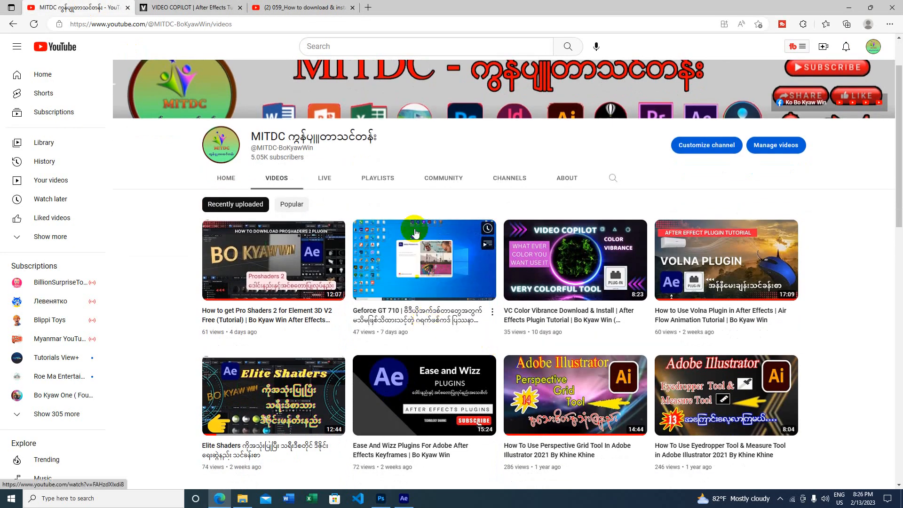
{"action": "left_click", "coordinate": [852, 8]}
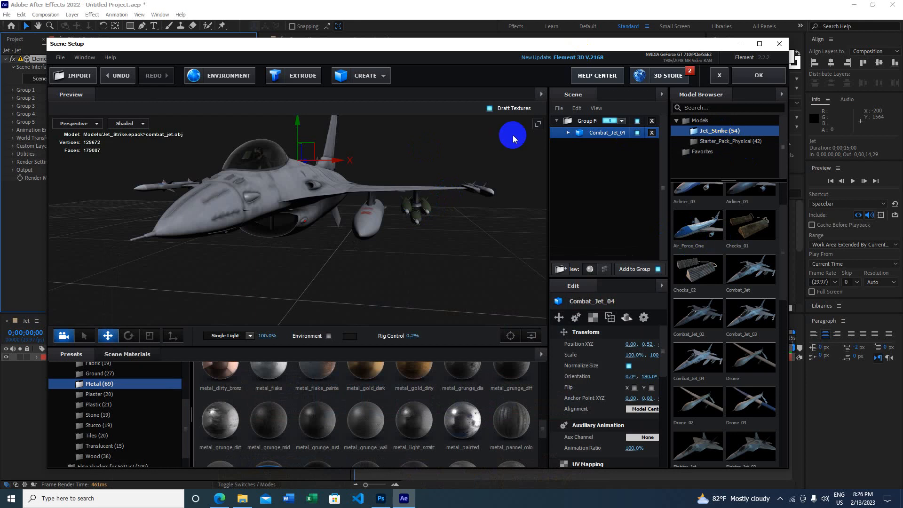
{"action": "left_click", "coordinate": [489, 109]}
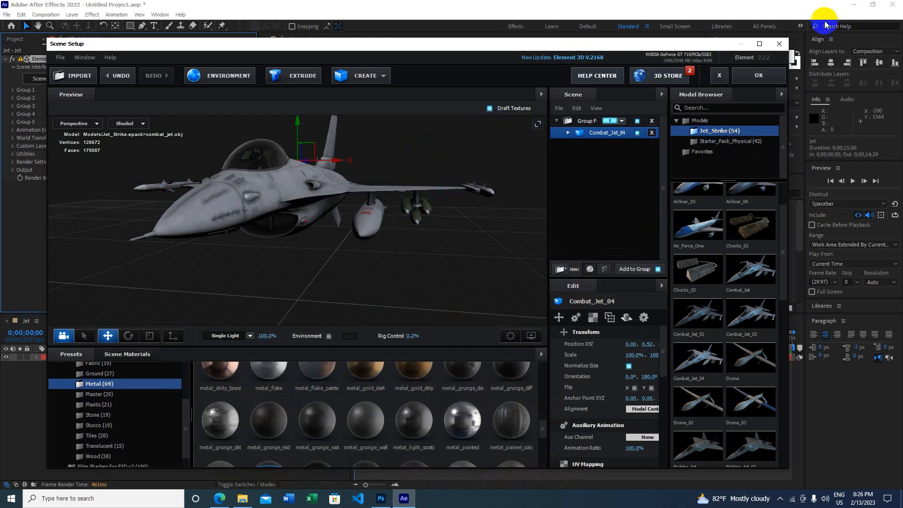